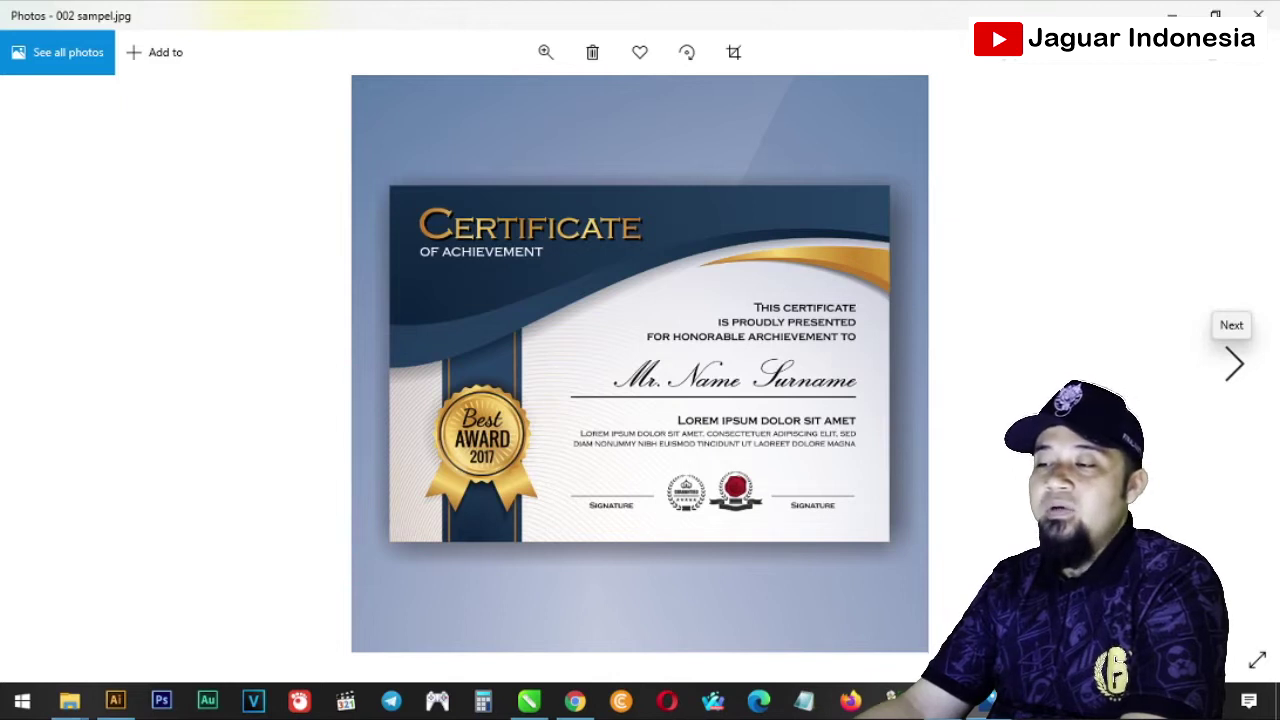
Advance Photos to the second sample certificate, 002 sampel.jpg
{"action": "key", "text": "Right"}
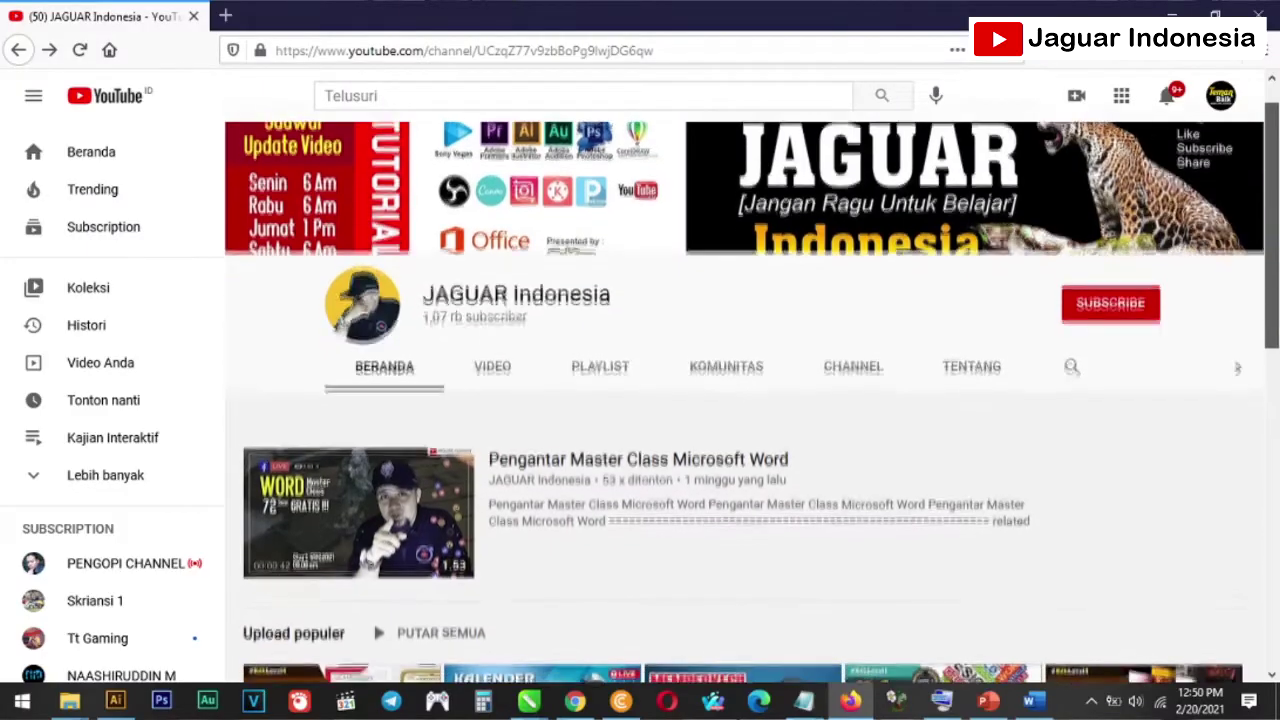
Scroll through the YouTube channel's videos and playlists, such as Canva Masterclass and CorelDRAW Part3
{"action": "scroll", "coordinate": [745, 400], "scroll_direction": "down", "scroll_amount": 5}
{"action": "scroll", "coordinate": [745, 400], "scroll_direction": "down", "scroll_amount": 2}
{"action": "scroll", "coordinate": [745, 400], "scroll_direction": "down", "scroll_amount": 1}
{"action": "scroll", "coordinate": [745, 400], "scroll_direction": "down", "scroll_amount": 2}
{"action": "scroll", "coordinate": [745, 400], "scroll_direction": "down", "scroll_amount": 2}
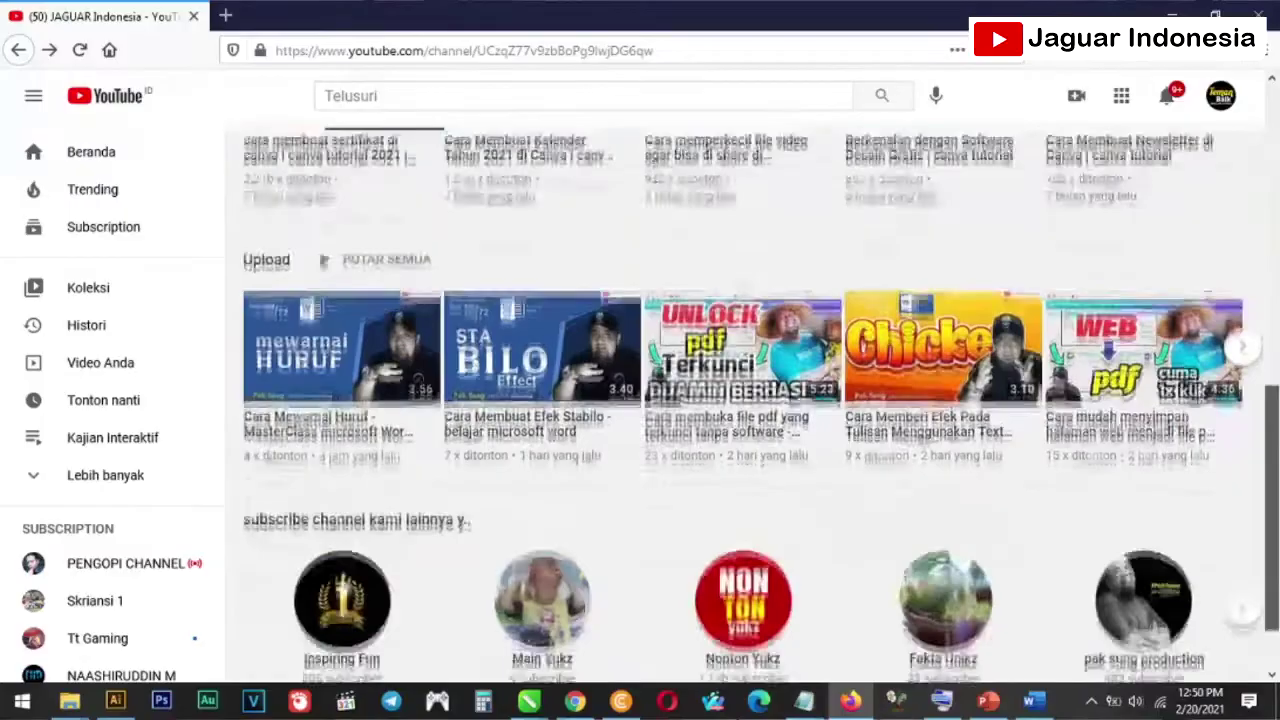
{"action": "scroll", "coordinate": [745, 400], "scroll_direction": "down", "scroll_amount": 1}
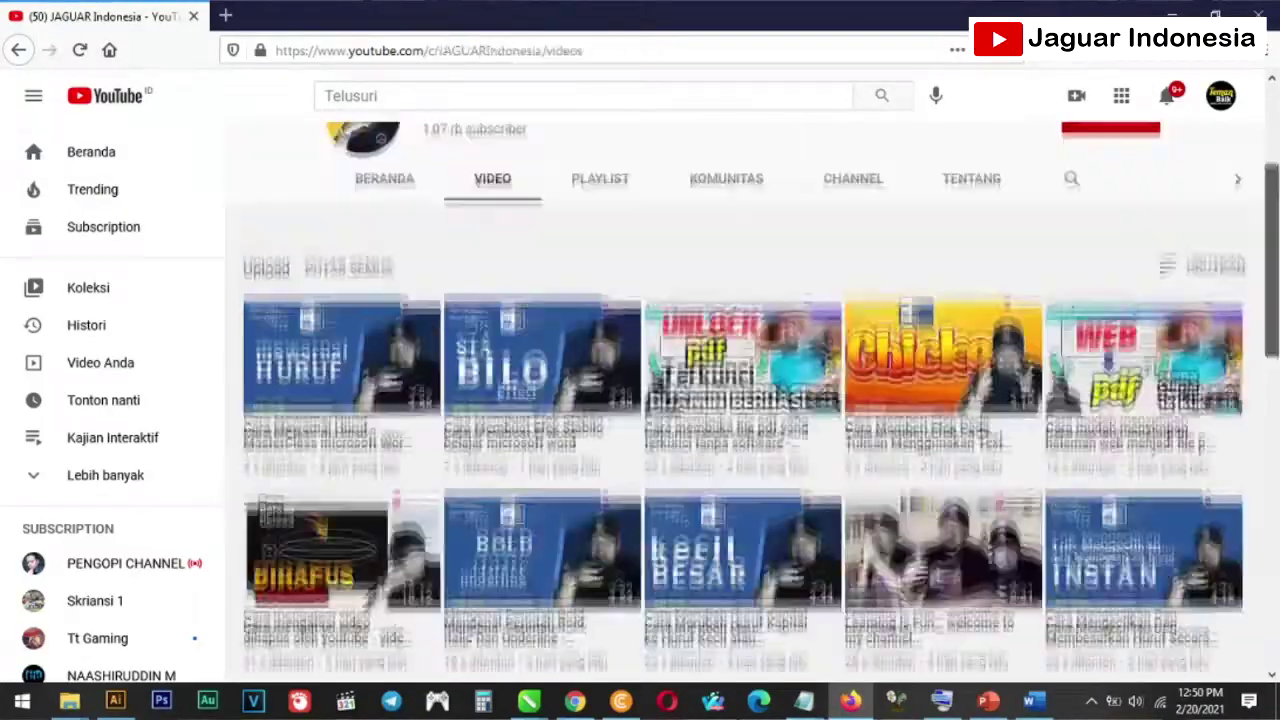
{"action": "scroll", "coordinate": [745, 400], "scroll_direction": "down", "scroll_amount": 3}
{"action": "scroll", "coordinate": [745, 400], "scroll_direction": "down", "scroll_amount": 3}
{"action": "scroll", "coordinate": [745, 400], "scroll_direction": "down", "scroll_amount": 5}
{"action": "scroll", "coordinate": [745, 400], "scroll_direction": "down", "scroll_amount": 5}
{"action": "scroll", "coordinate": [745, 400], "scroll_direction": "down", "scroll_amount": 5}
{"action": "scroll", "coordinate": [745, 400], "scroll_direction": "down", "scroll_amount": 5}
{"action": "scroll", "coordinate": [745, 400], "scroll_direction": "down", "scroll_amount": 5}
{"action": "scroll", "coordinate": [745, 400], "scroll_direction": "down", "scroll_amount": 5}
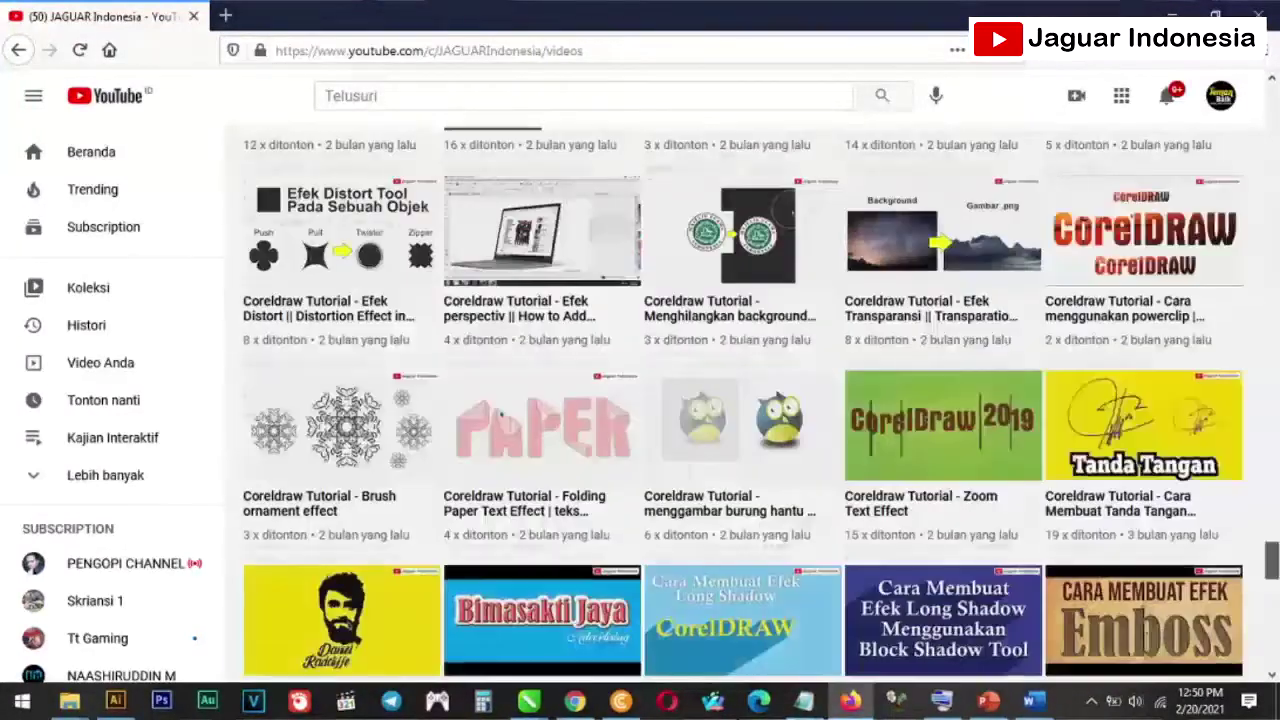
{"action": "scroll", "coordinate": [745, 400], "scroll_direction": "down", "scroll_amount": 3}
{"action": "scroll", "coordinate": [745, 400], "scroll_direction": "down", "scroll_amount": 5}
{"action": "scroll", "coordinate": [745, 400], "scroll_direction": "down", "scroll_amount": 5}
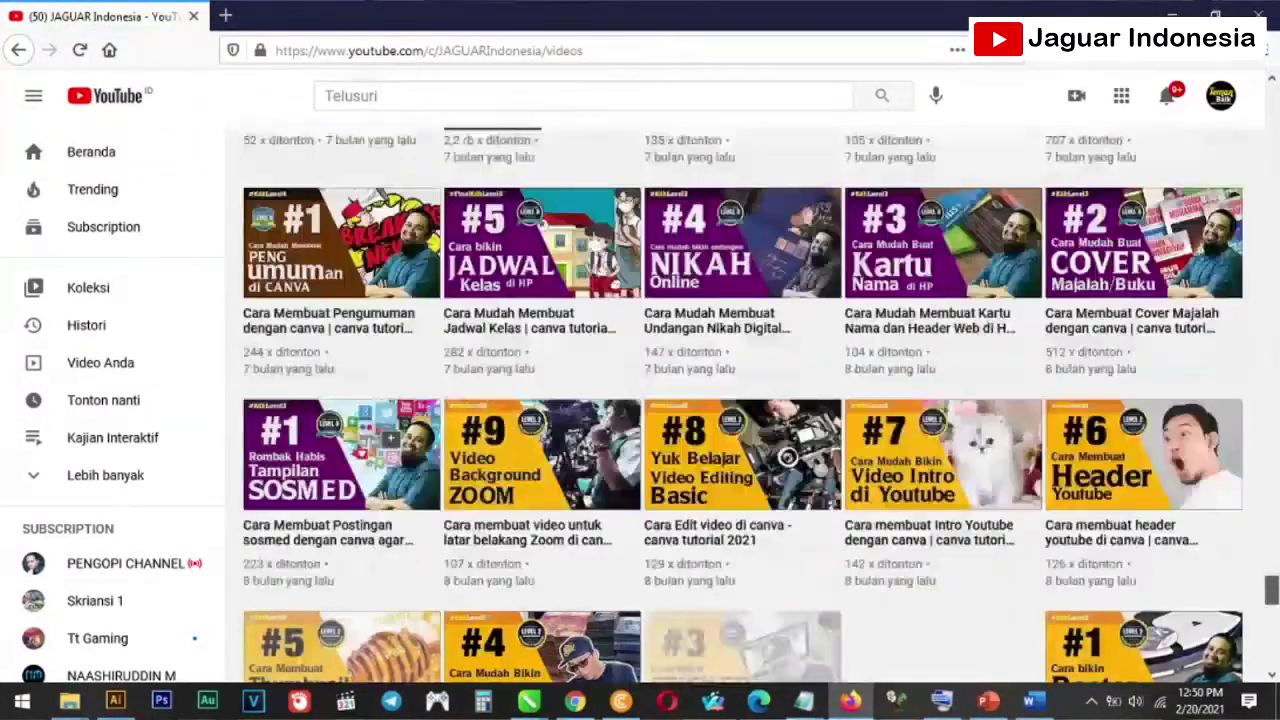
{"action": "scroll", "coordinate": [745, 400], "scroll_direction": "down", "scroll_amount": 5}
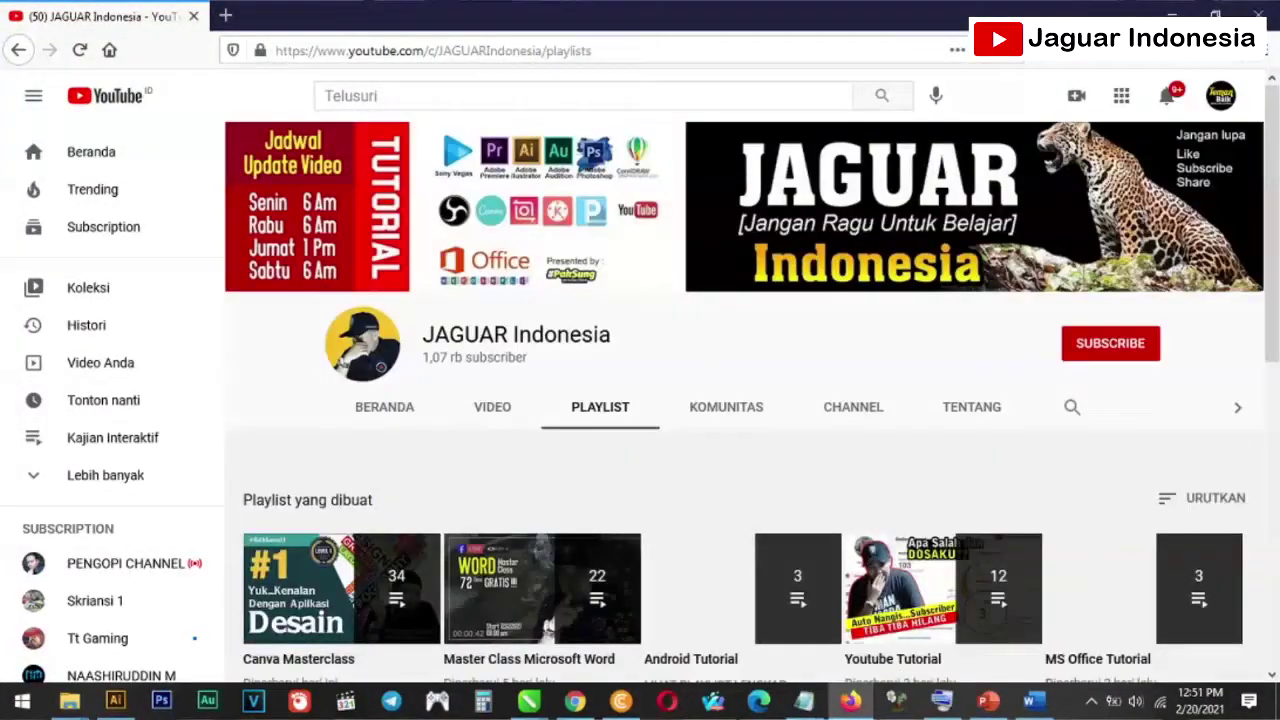
{"action": "scroll", "coordinate": [745, 400], "scroll_direction": "down", "scroll_amount": 3}
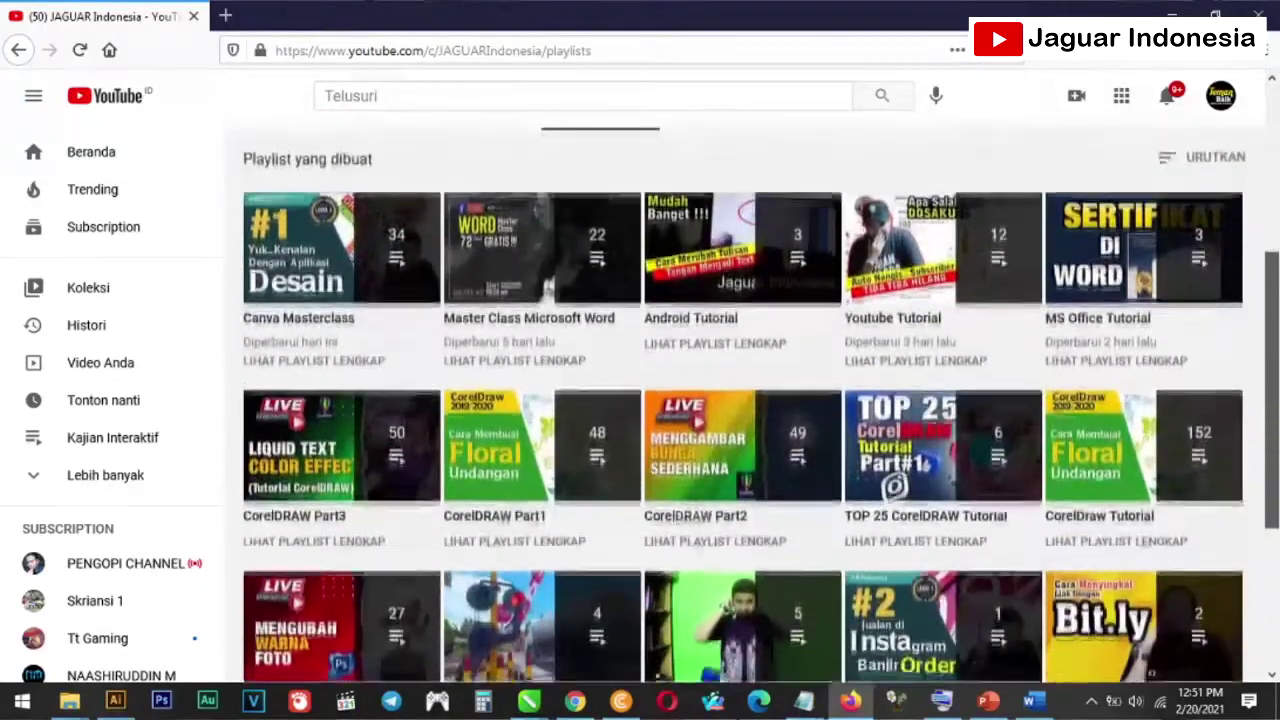
{"action": "scroll", "coordinate": [745, 400], "scroll_direction": "down", "scroll_amount": 2}
{"action": "scroll", "coordinate": [745, 400], "scroll_direction": "up", "scroll_amount": 5}
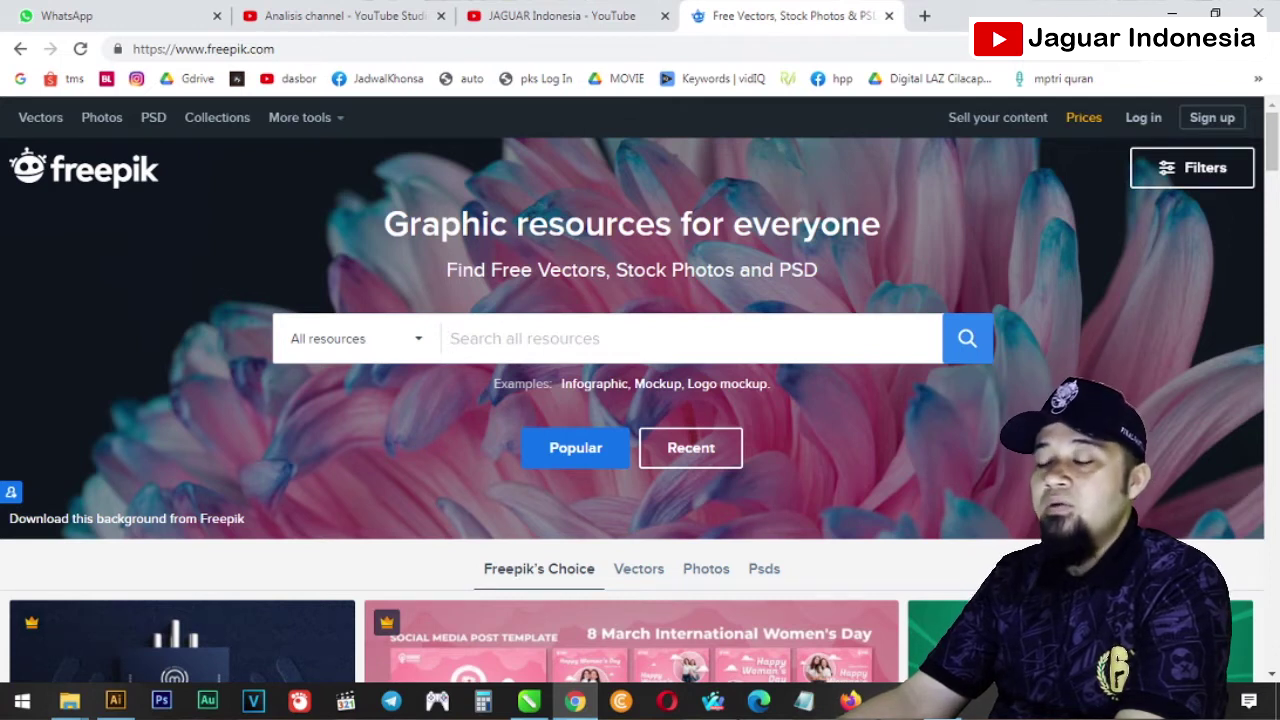
Search Freepik for 'sertificate', picking it from the 'sertifi' suggestions
{"action": "left_click", "coordinate": [518, 338]}
{"action": "type", "text": "s"}
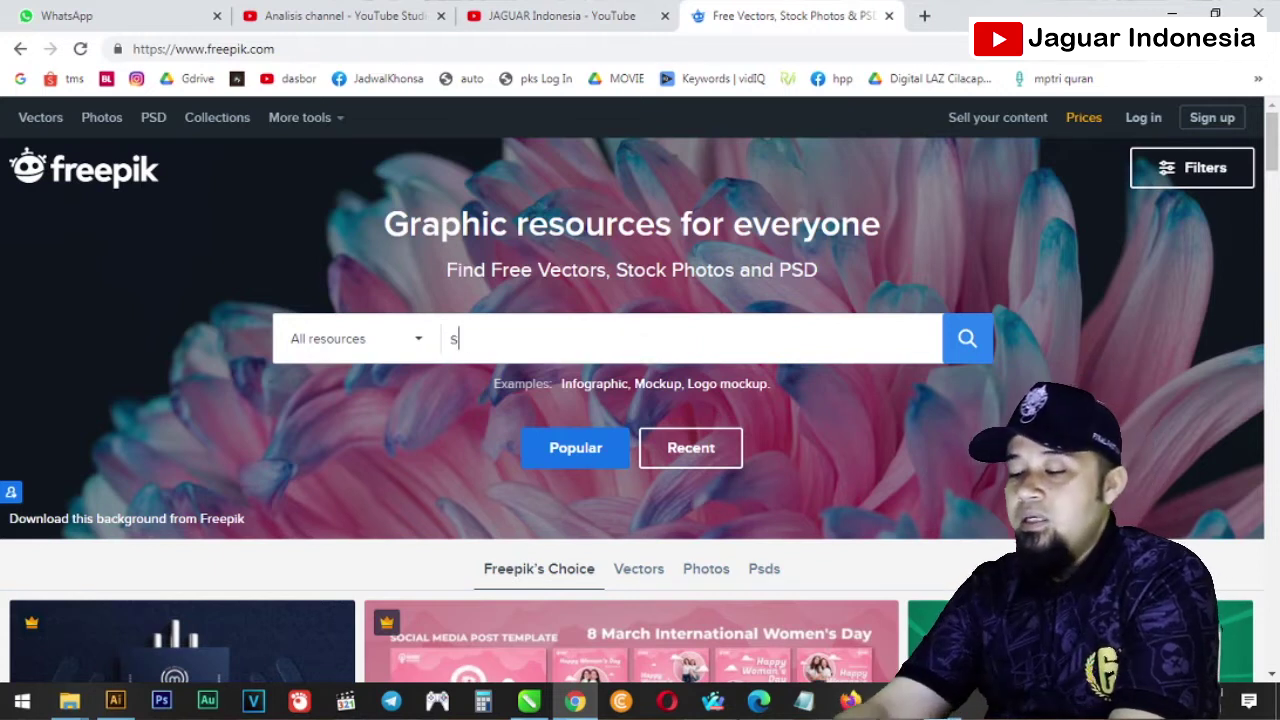
{"action": "type", "text": "ertif"}
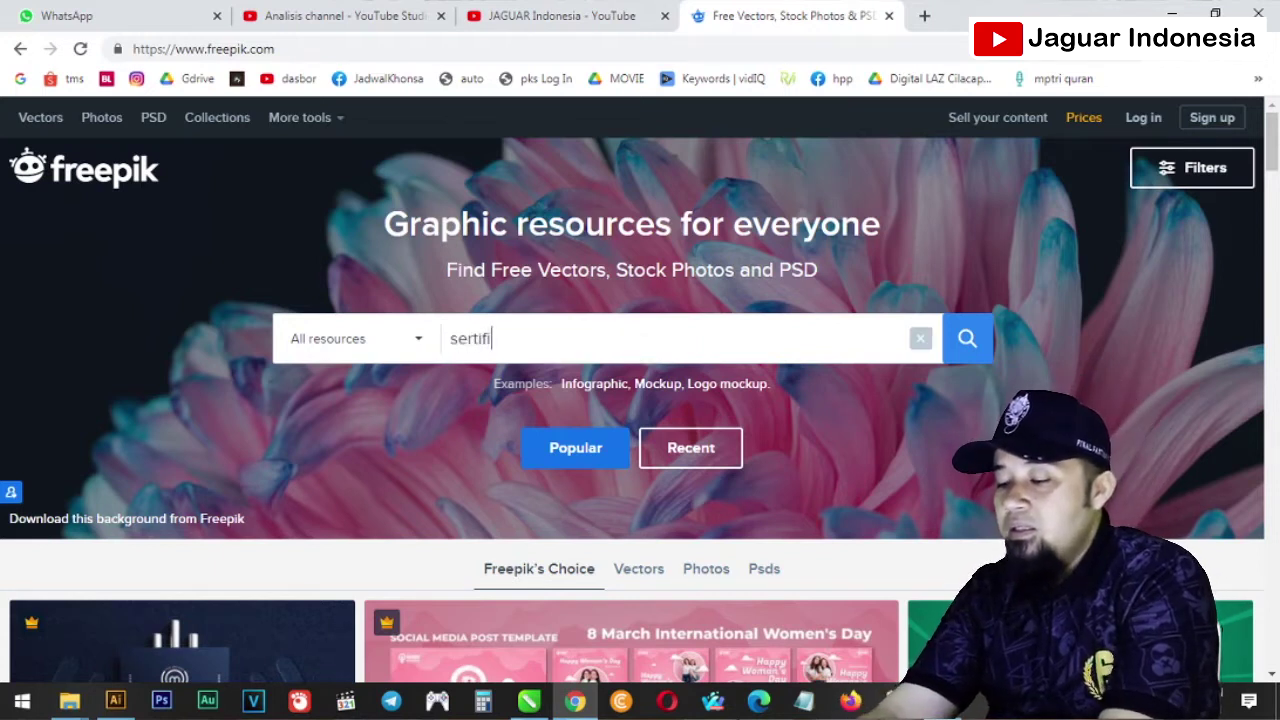
{"action": "type", "text": "i"}
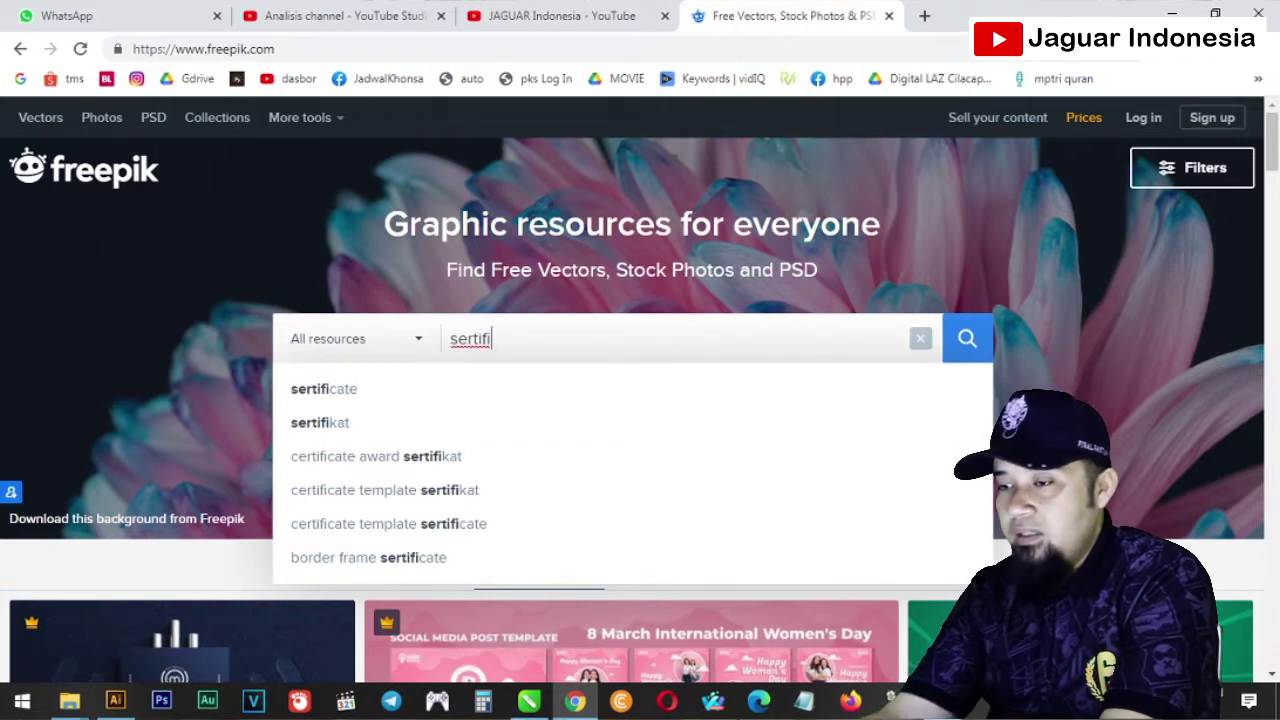
{"action": "key", "text": "Return"}
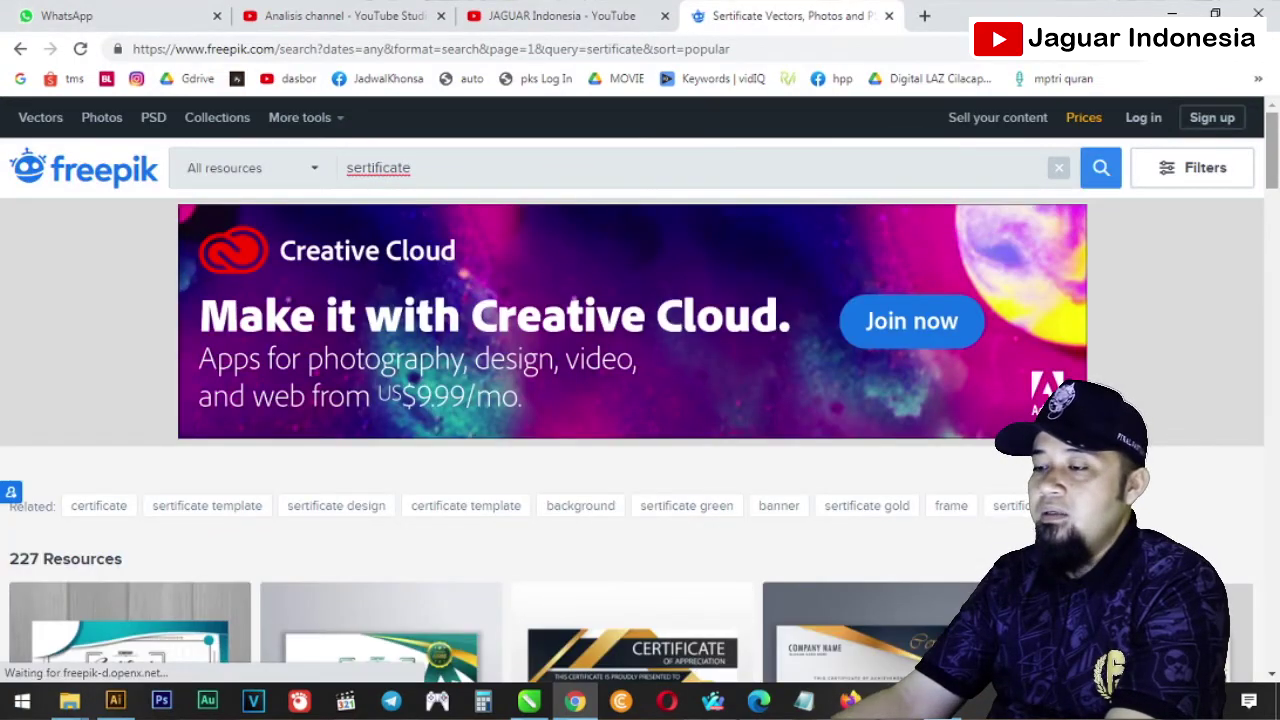
Scroll through the 227 certificate template results
{"action": "scroll", "coordinate": [640, 440], "scroll_direction": "down", "scroll_amount": 3}
{"action": "scroll", "coordinate": [640, 440], "scroll_direction": "down", "scroll_amount": 2}
{"action": "scroll", "coordinate": [640, 440], "scroll_direction": "down", "scroll_amount": 1}
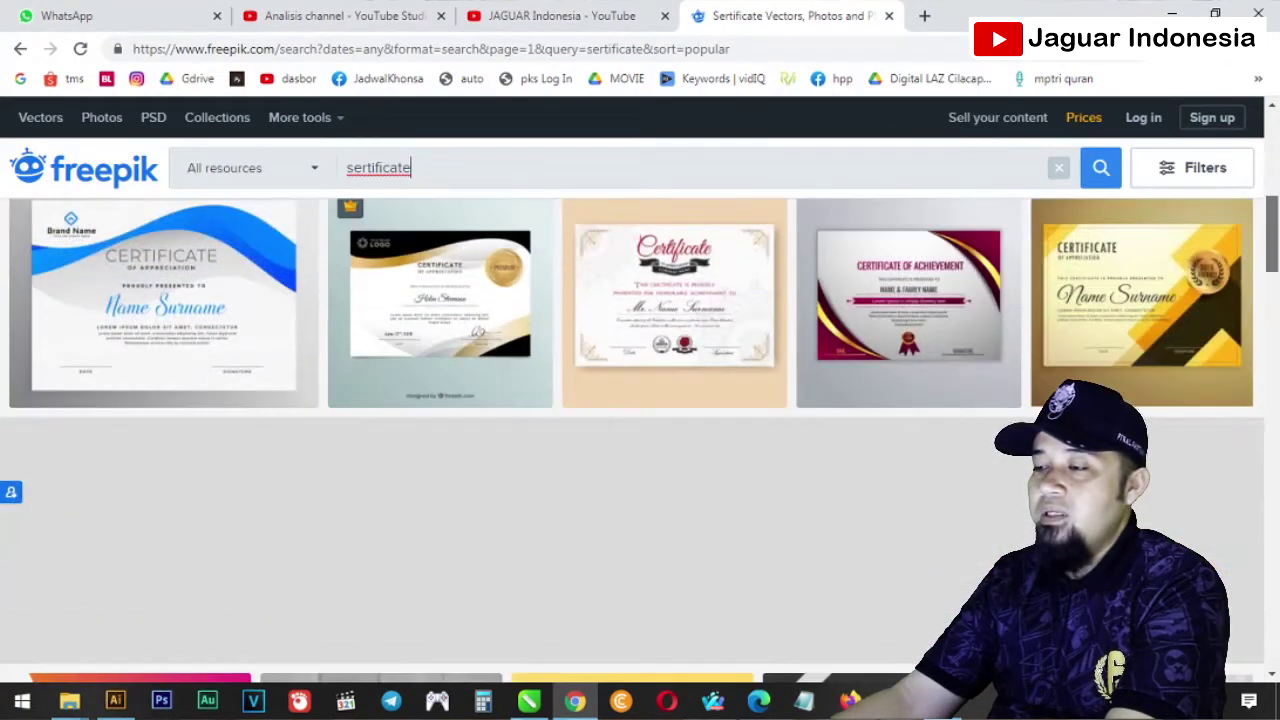
{"action": "scroll", "coordinate": [640, 440], "scroll_direction": "down", "scroll_amount": 3}
{"action": "scroll", "coordinate": [640, 440], "scroll_direction": "down", "scroll_amount": 2}
{"action": "scroll", "coordinate": [640, 440], "scroll_direction": "down", "scroll_amount": 1}
{"action": "scroll", "coordinate": [640, 440], "scroll_direction": "down", "scroll_amount": 2}
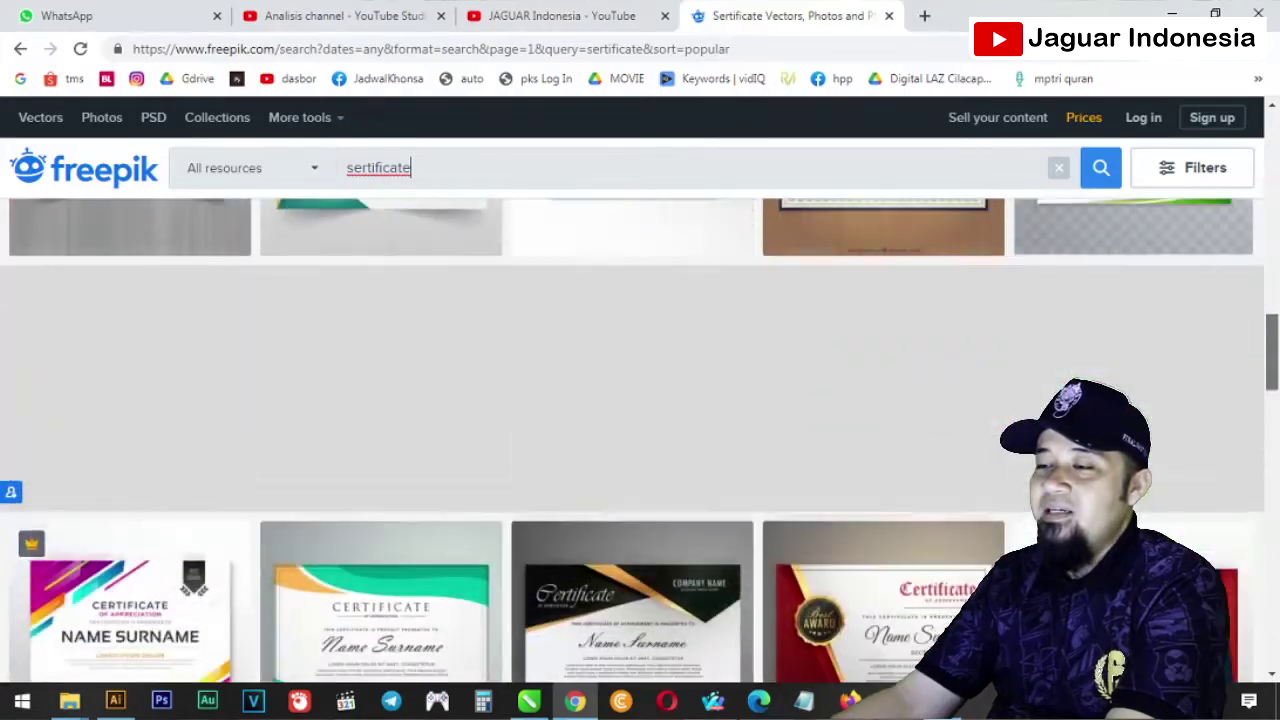
{"action": "scroll", "coordinate": [640, 440], "scroll_direction": "down", "scroll_amount": 2}
{"action": "scroll", "coordinate": [640, 440], "scroll_direction": "down", "scroll_amount": 2}
{"action": "scroll", "coordinate": [640, 440], "scroll_direction": "down", "scroll_amount": 2}
{"action": "scroll", "coordinate": [640, 440], "scroll_direction": "down", "scroll_amount": 1}
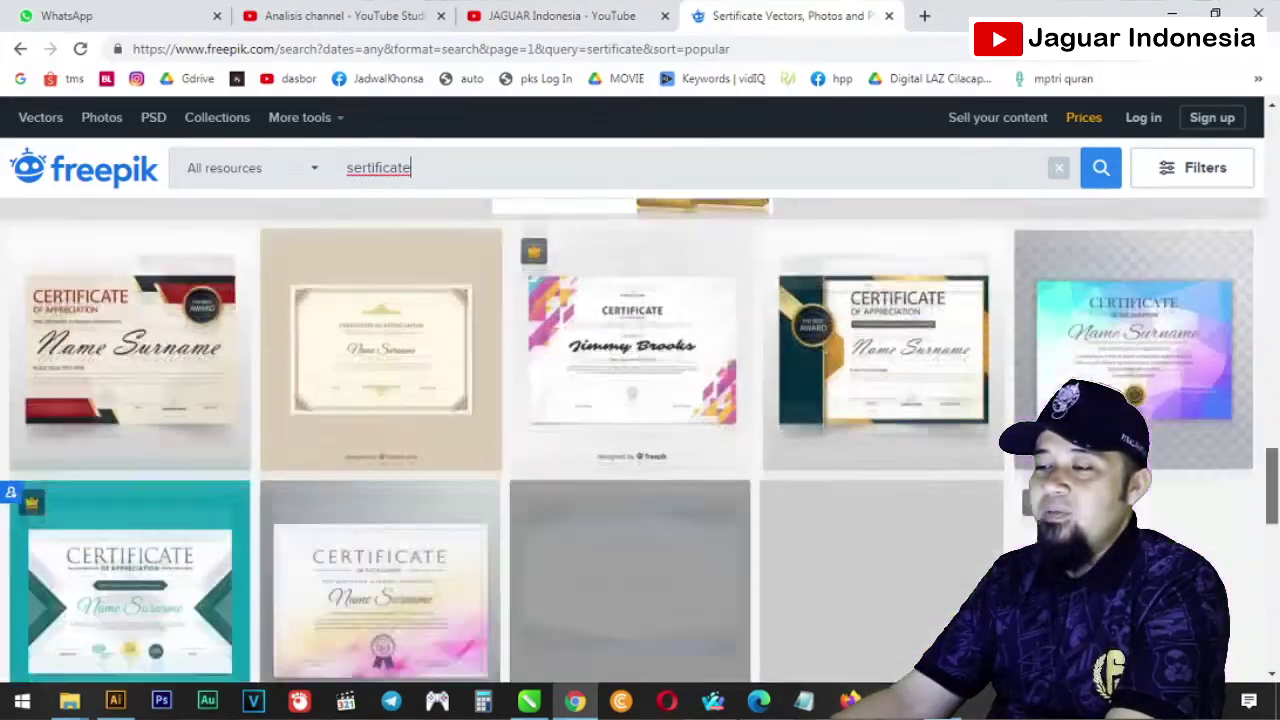
{"action": "scroll", "coordinate": [640, 440], "scroll_direction": "down", "scroll_amount": 2}
{"action": "scroll", "coordinate": [640, 440], "scroll_direction": "down", "scroll_amount": 2}
{"action": "scroll", "coordinate": [640, 440], "scroll_direction": "down", "scroll_amount": 3}
{"action": "scroll", "coordinate": [640, 440], "scroll_direction": "up", "scroll_amount": 2}
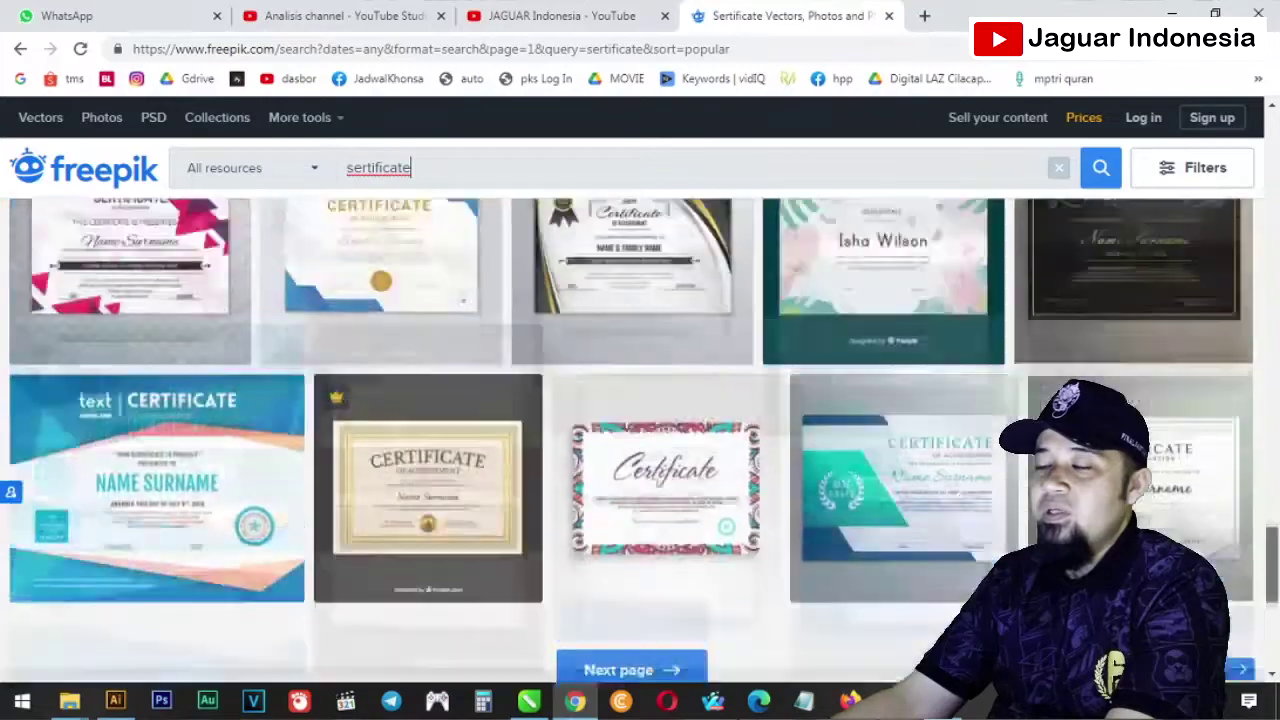
{"action": "scroll", "coordinate": [640, 440], "scroll_direction": "up", "scroll_amount": 5}
{"action": "scroll", "coordinate": [640, 440], "scroll_direction": "up", "scroll_amount": 3}
{"action": "scroll", "coordinate": [640, 440], "scroll_direction": "up", "scroll_amount": 3}
{"action": "scroll", "coordinate": [640, 440], "scroll_direction": "up", "scroll_amount": 2}
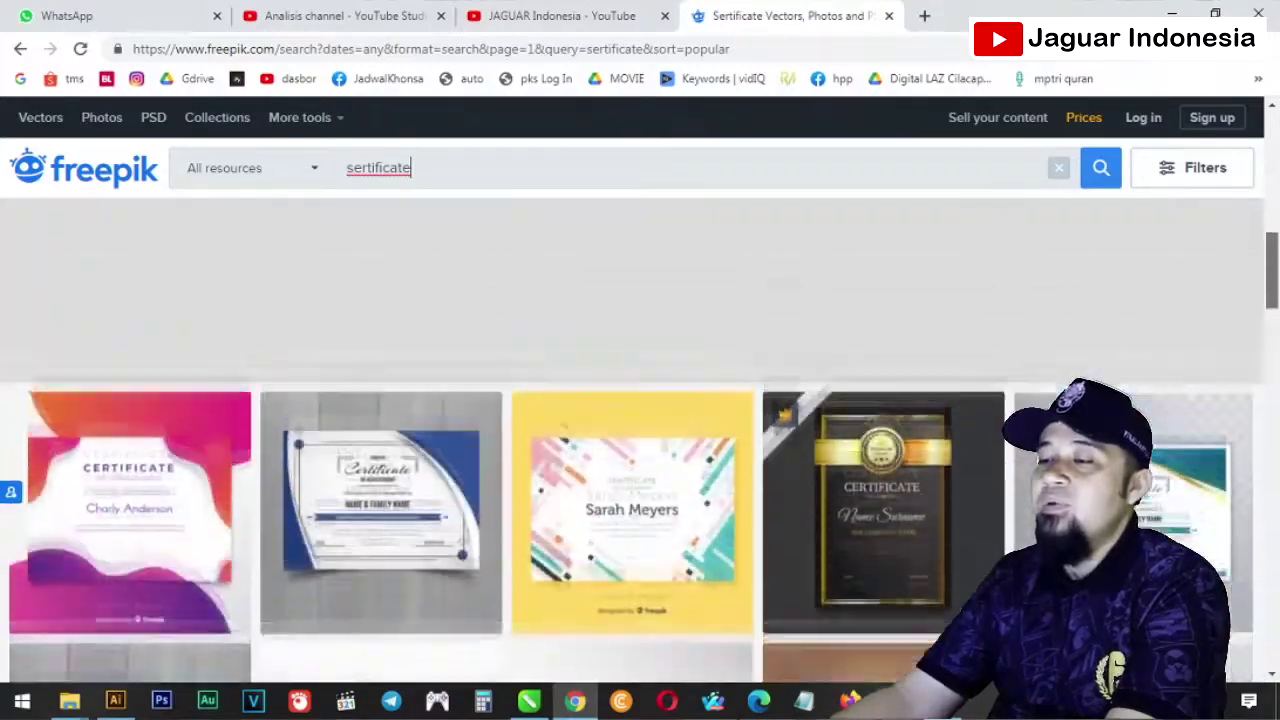
{"action": "scroll", "coordinate": [640, 440], "scroll_direction": "up", "scroll_amount": 1}
{"action": "scroll", "coordinate": [640, 440], "scroll_direction": "down", "scroll_amount": 1}
{"action": "scroll", "coordinate": [640, 440], "scroll_direction": "down", "scroll_amount": 1}
{"action": "scroll", "coordinate": [640, 440], "scroll_direction": "down", "scroll_amount": 2}
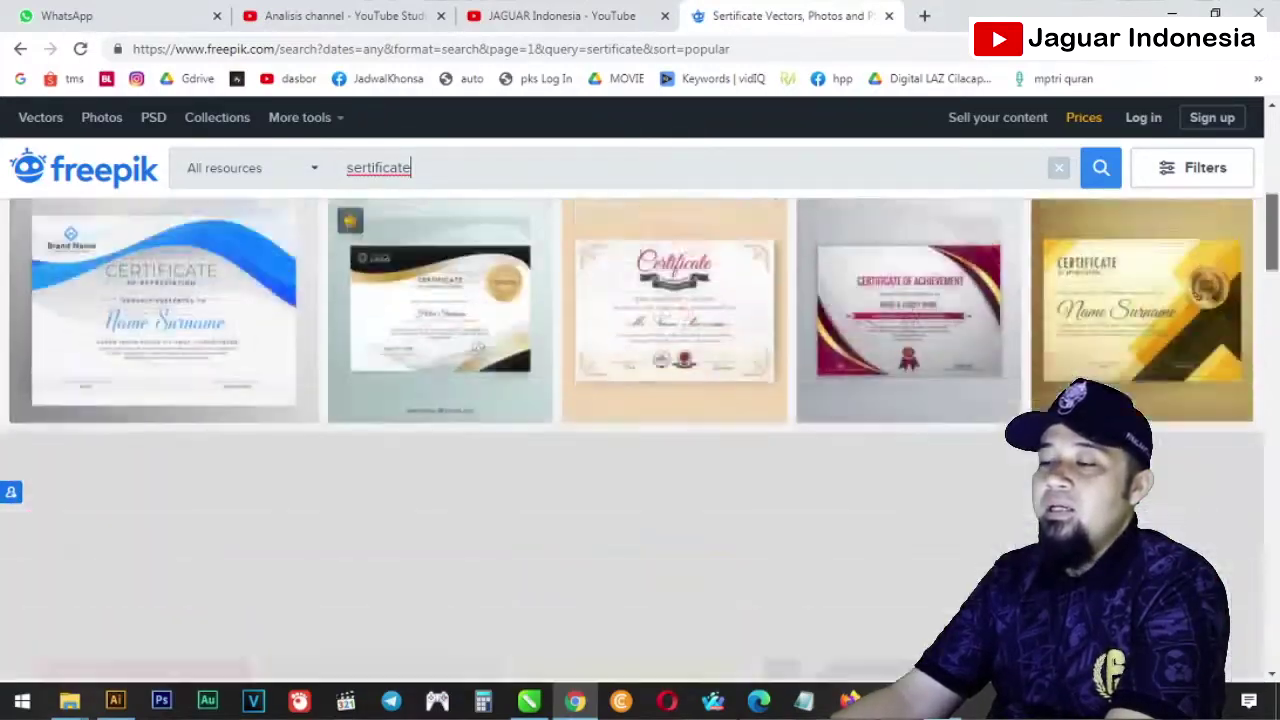
{"action": "scroll", "coordinate": [640, 440], "scroll_direction": "up", "scroll_amount": 2}
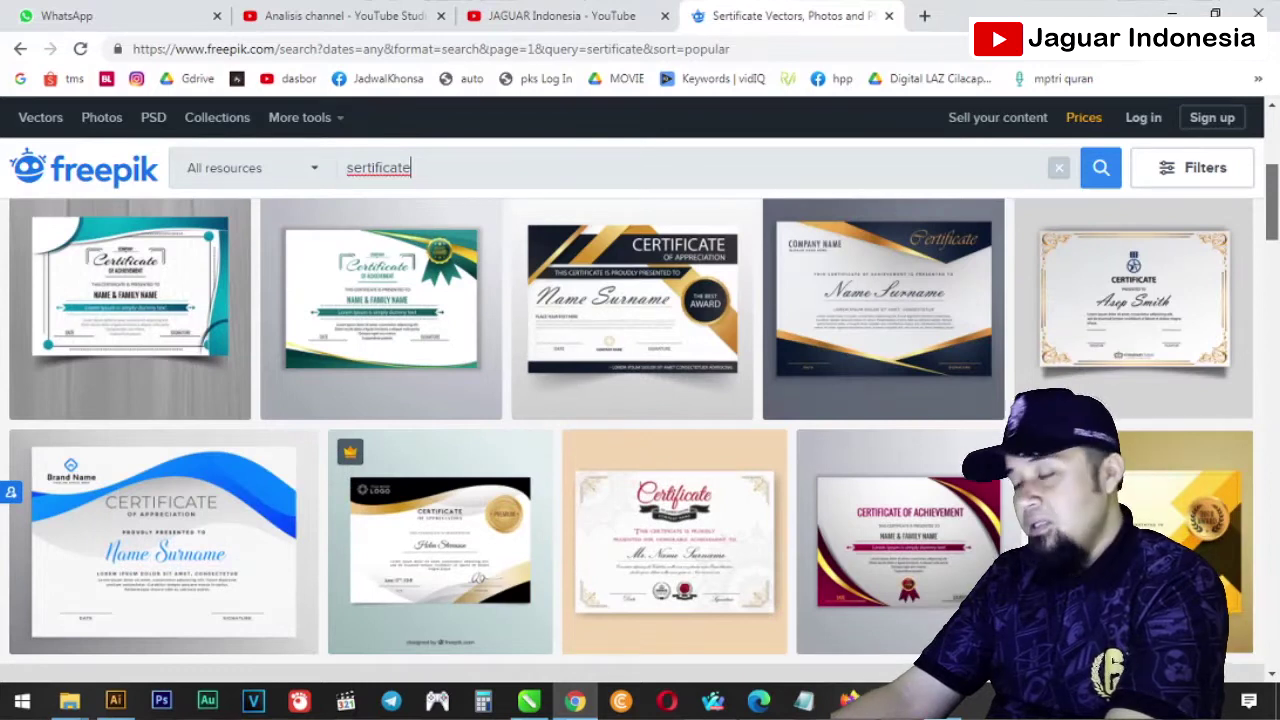
{"action": "scroll", "coordinate": [640, 440], "scroll_direction": "up", "scroll_amount": 1}
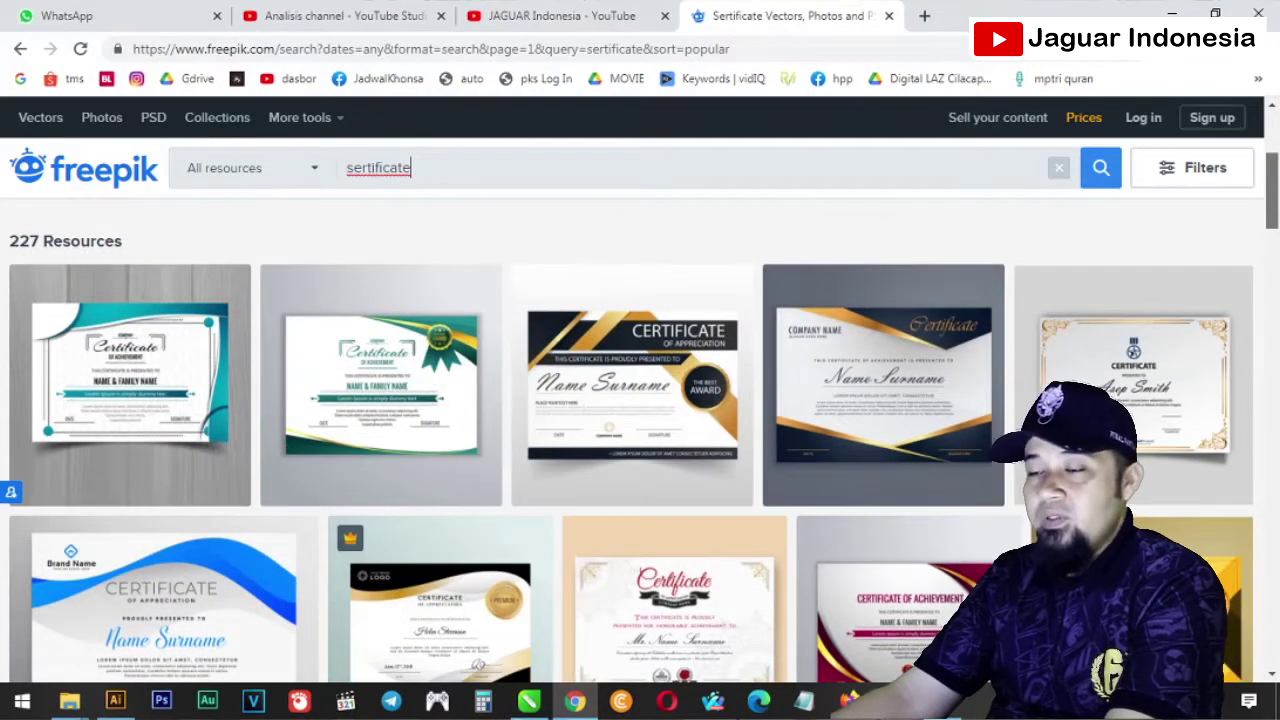
Open the free 'Certificate with abstract design' .EPS vector page and look over its preview
{"action": "left_click", "coordinate": [390, 400]}
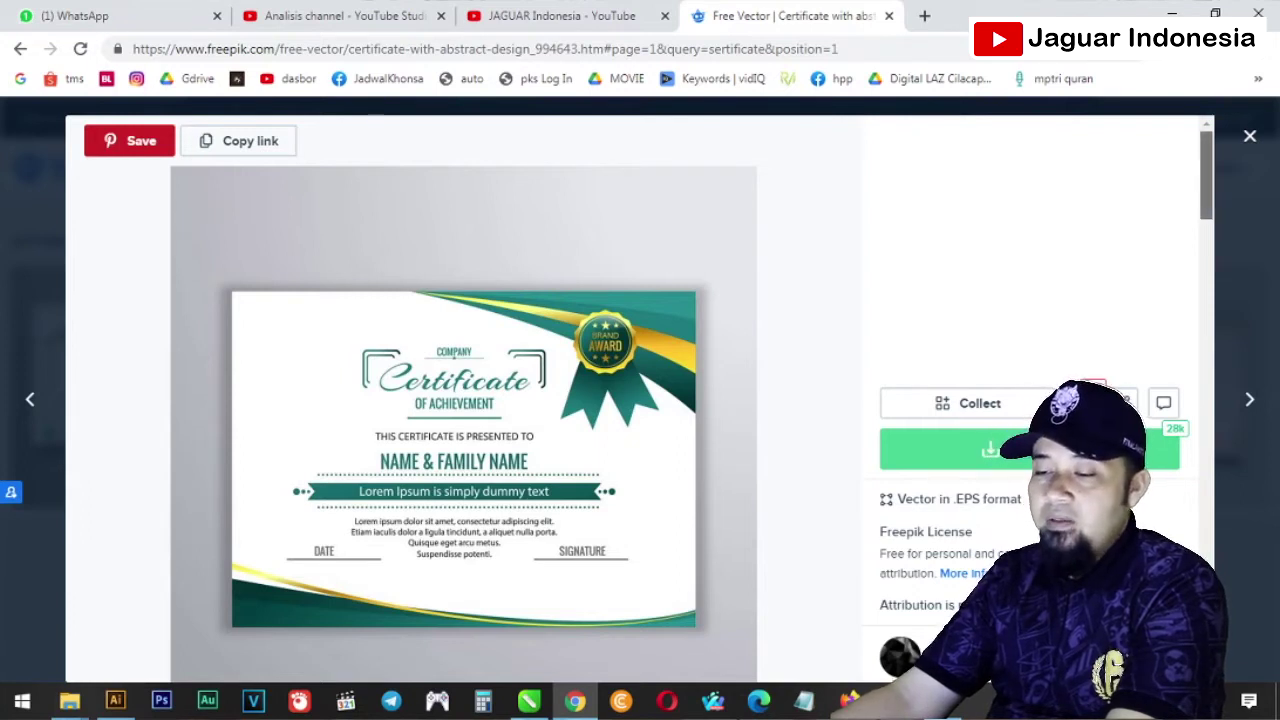
{"action": "scroll", "coordinate": [640, 400], "scroll_direction": "down", "scroll_amount": 3}
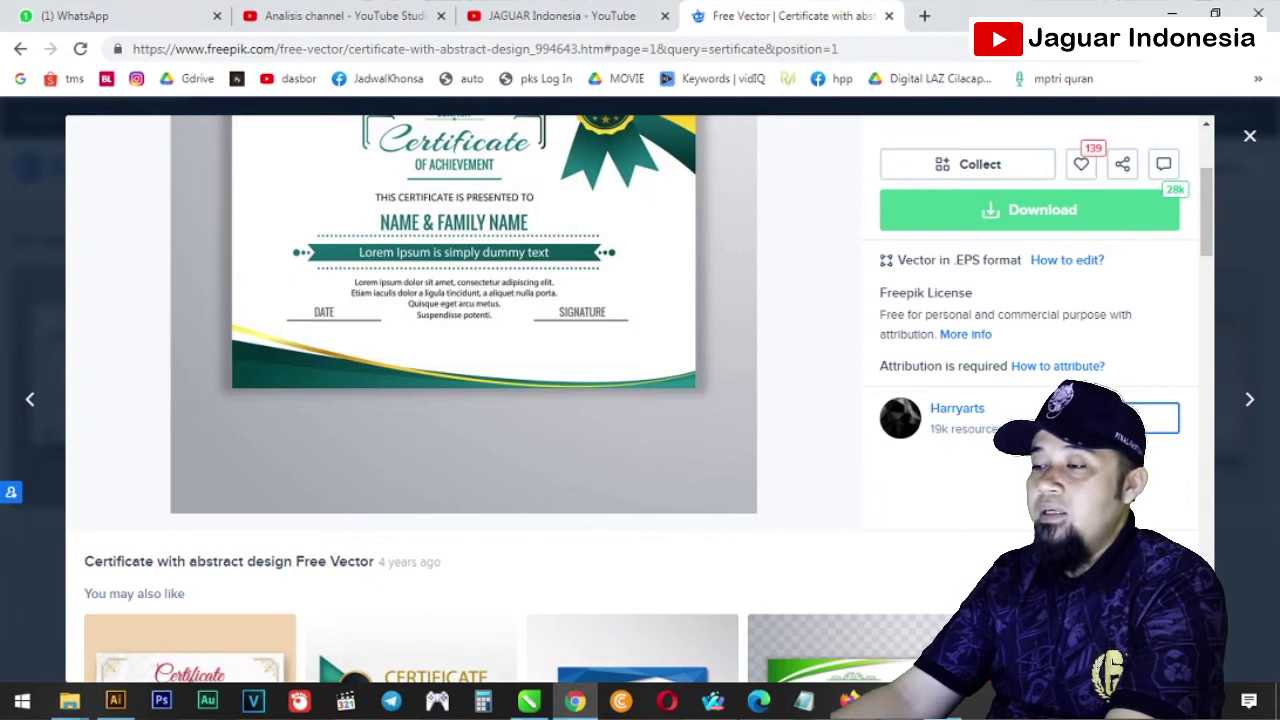
{"action": "scroll", "coordinate": [640, 400], "scroll_direction": "up", "scroll_amount": 1}
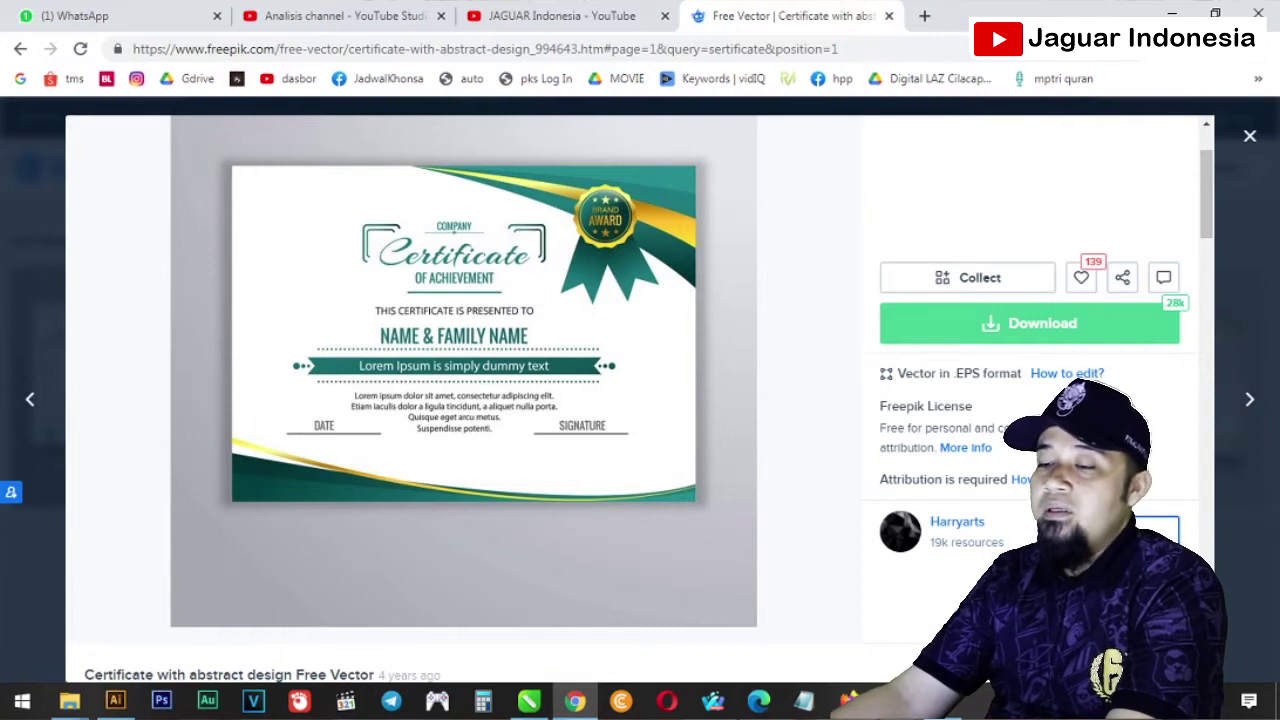
{"action": "mouse_move", "coordinate": [69, 700]}
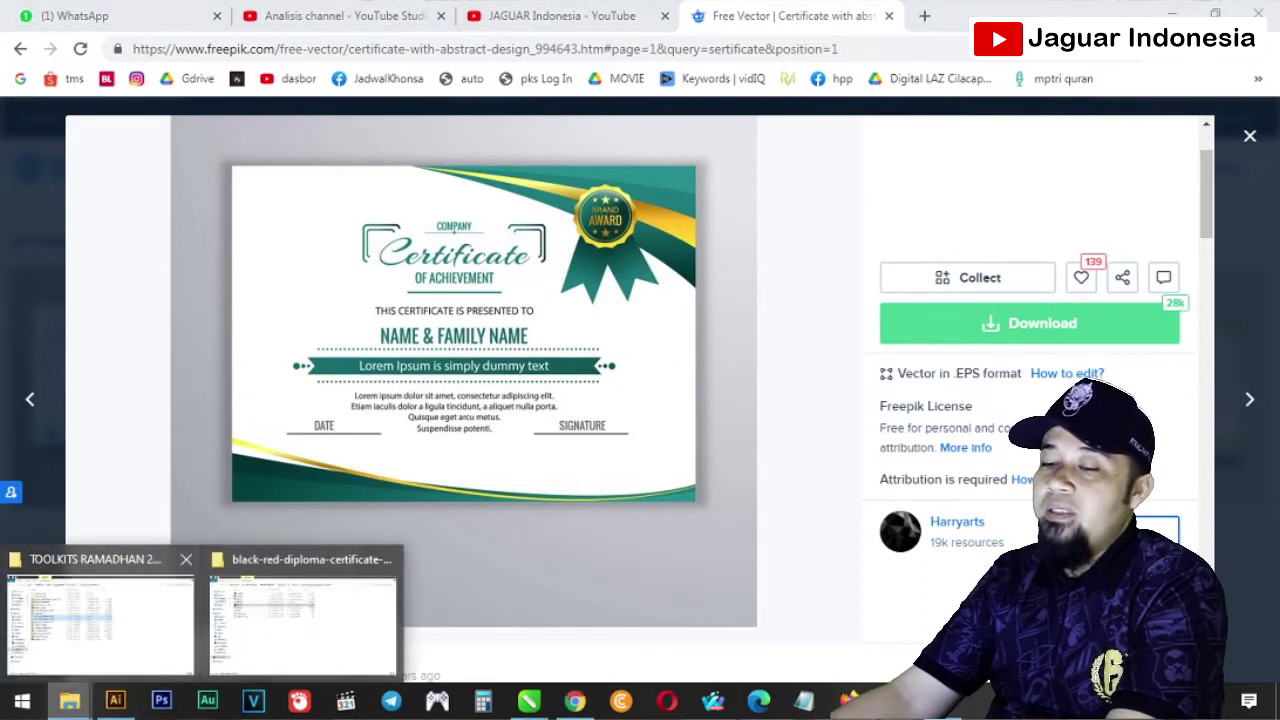
Open the black-red-diploma-certificate-with-ribbon folder and inspect its 3307841 PDF and Illustrator files
{"action": "left_click", "coordinate": [300, 615]}
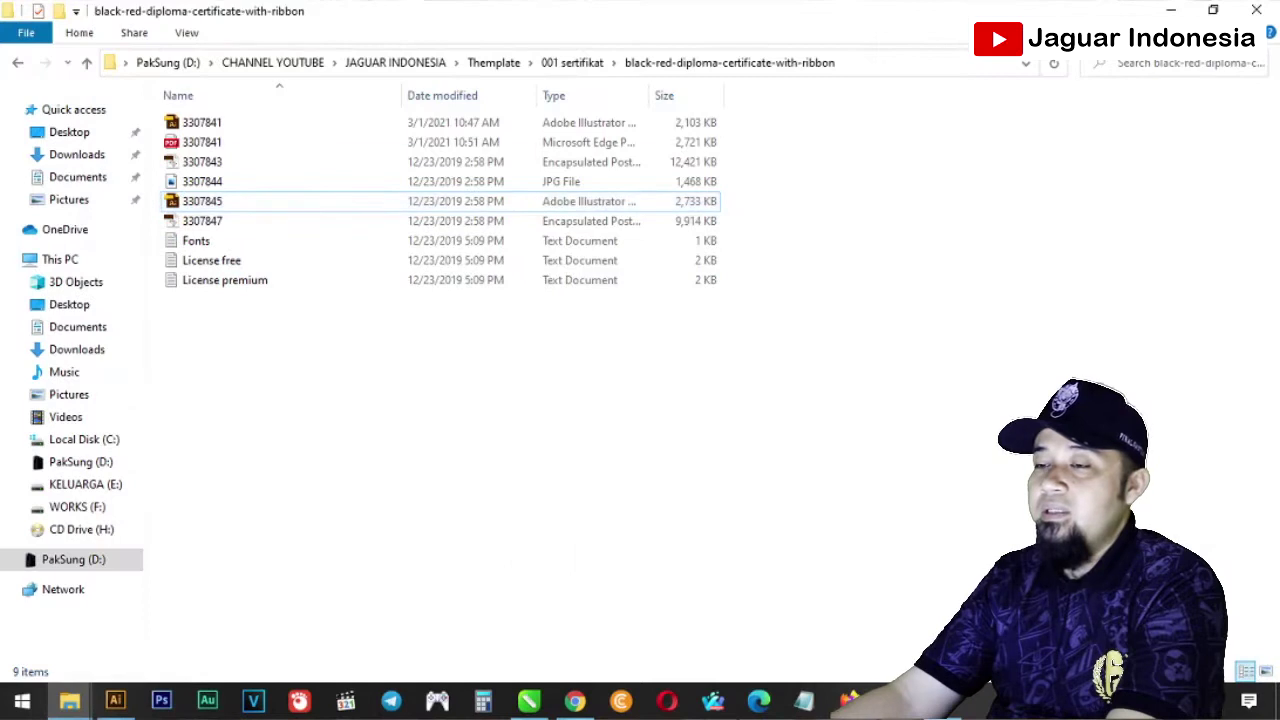
{"action": "left_click", "coordinate": [572, 62]}
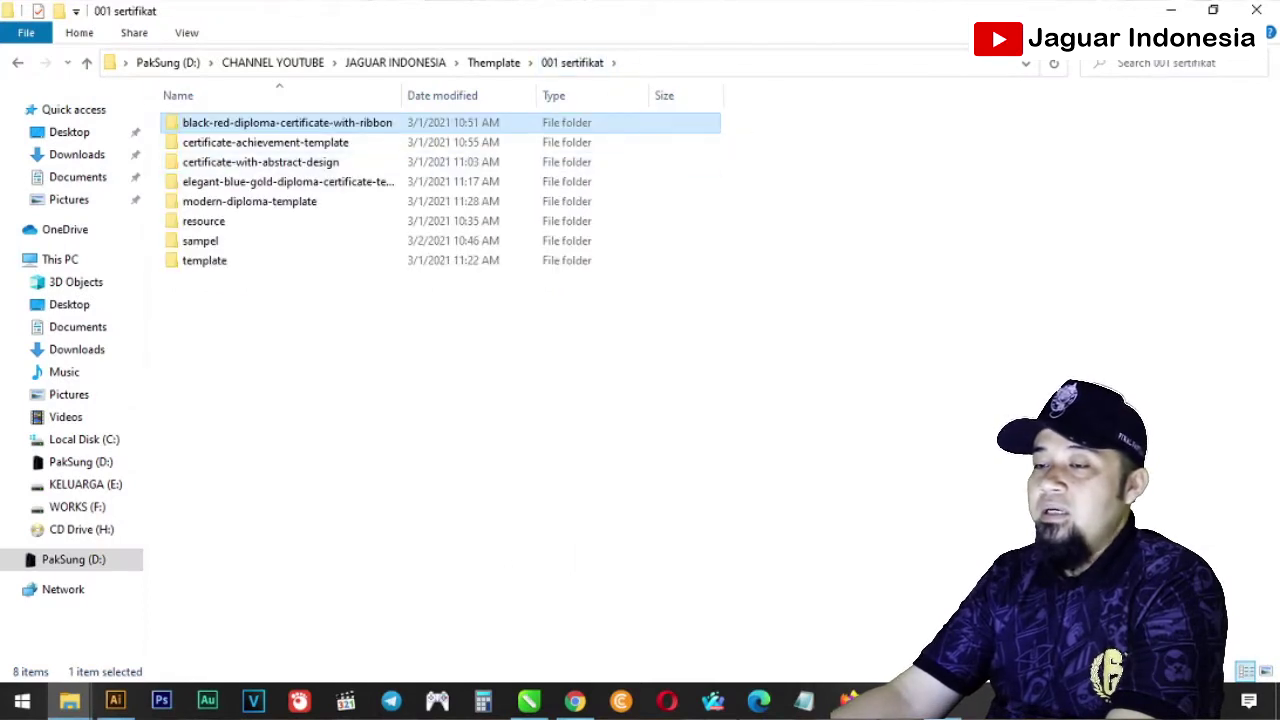
{"action": "key", "text": "Return"}
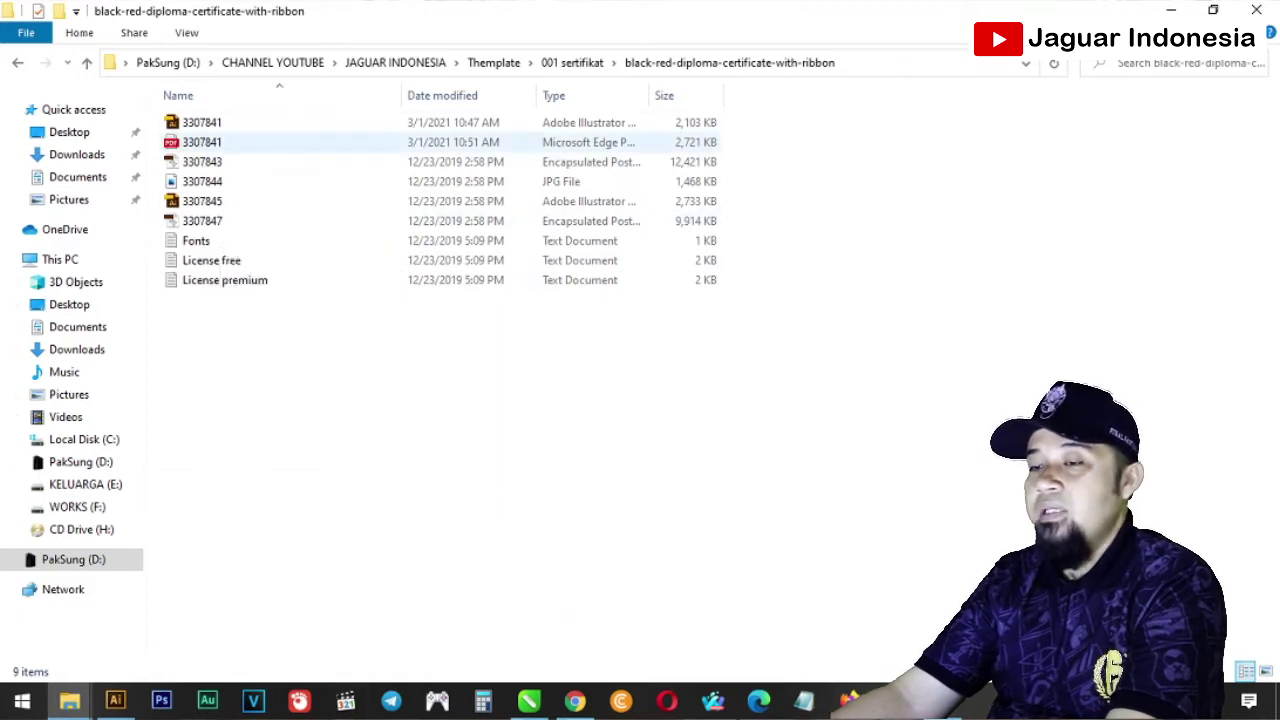
{"action": "left_click", "coordinate": [202, 142]}
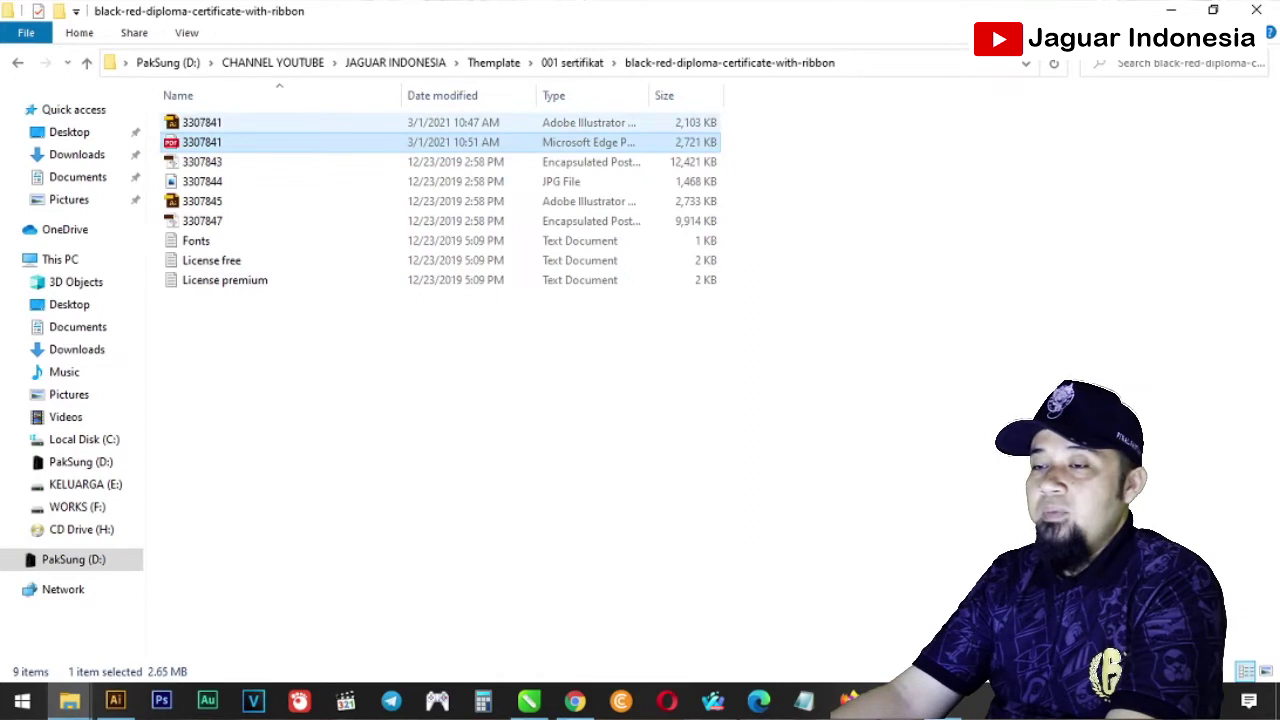
{"action": "left_click", "coordinate": [202, 122]}
{"action": "left_click", "coordinate": [450, 400]}
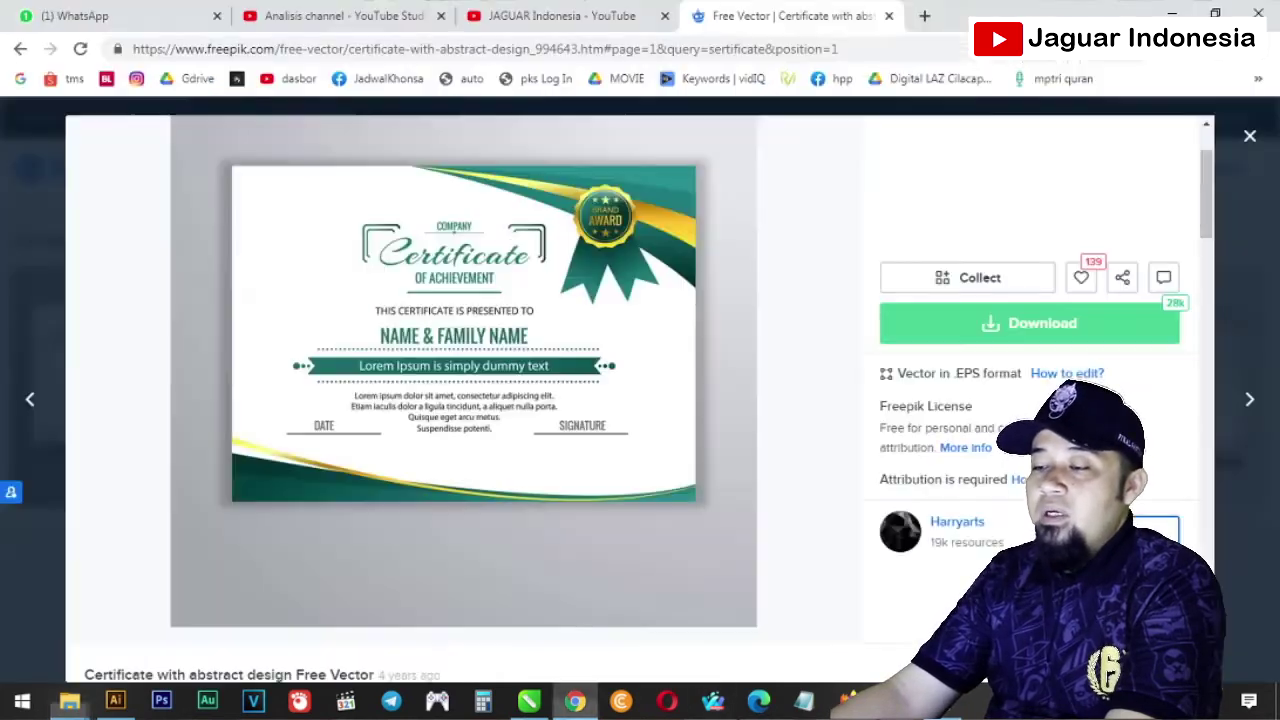
Glance back at the Freepik certificate page, then return to the template folder
{"action": "left_click", "coordinate": [575, 700]}
{"action": "scroll", "coordinate": [640, 400], "scroll_direction": "up", "scroll_amount": 1}
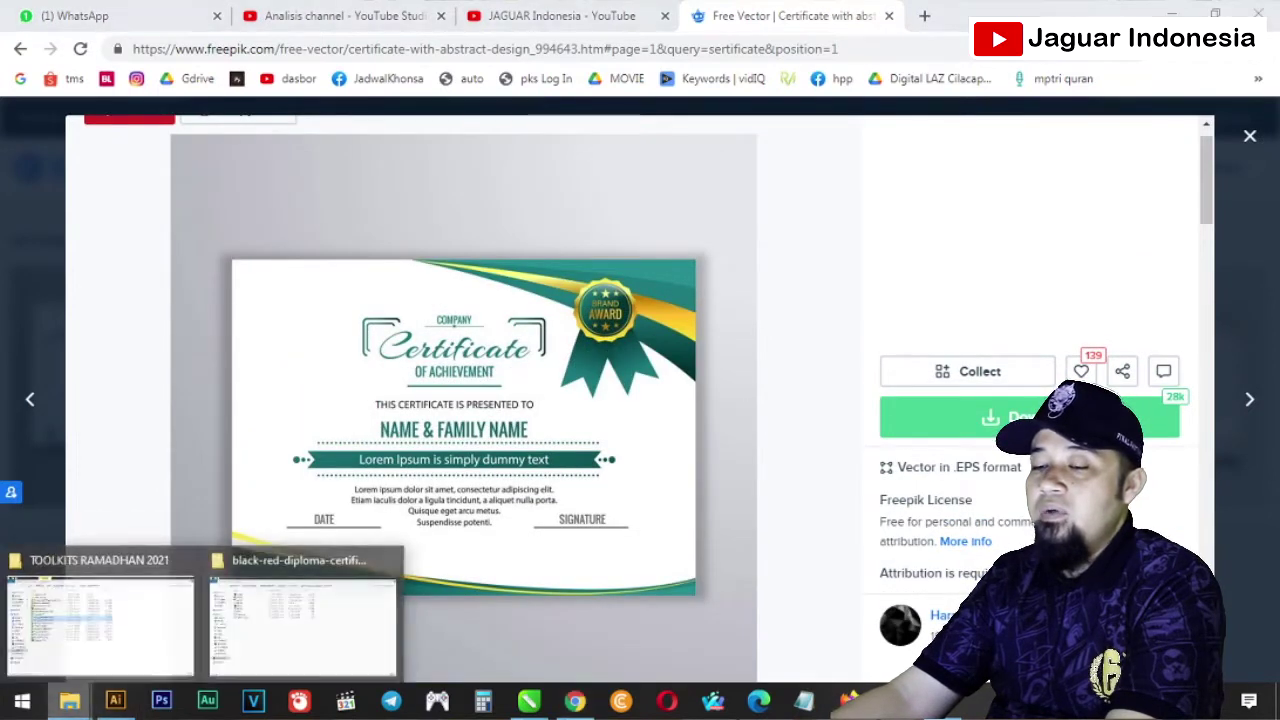
{"action": "left_click", "coordinate": [303, 613]}
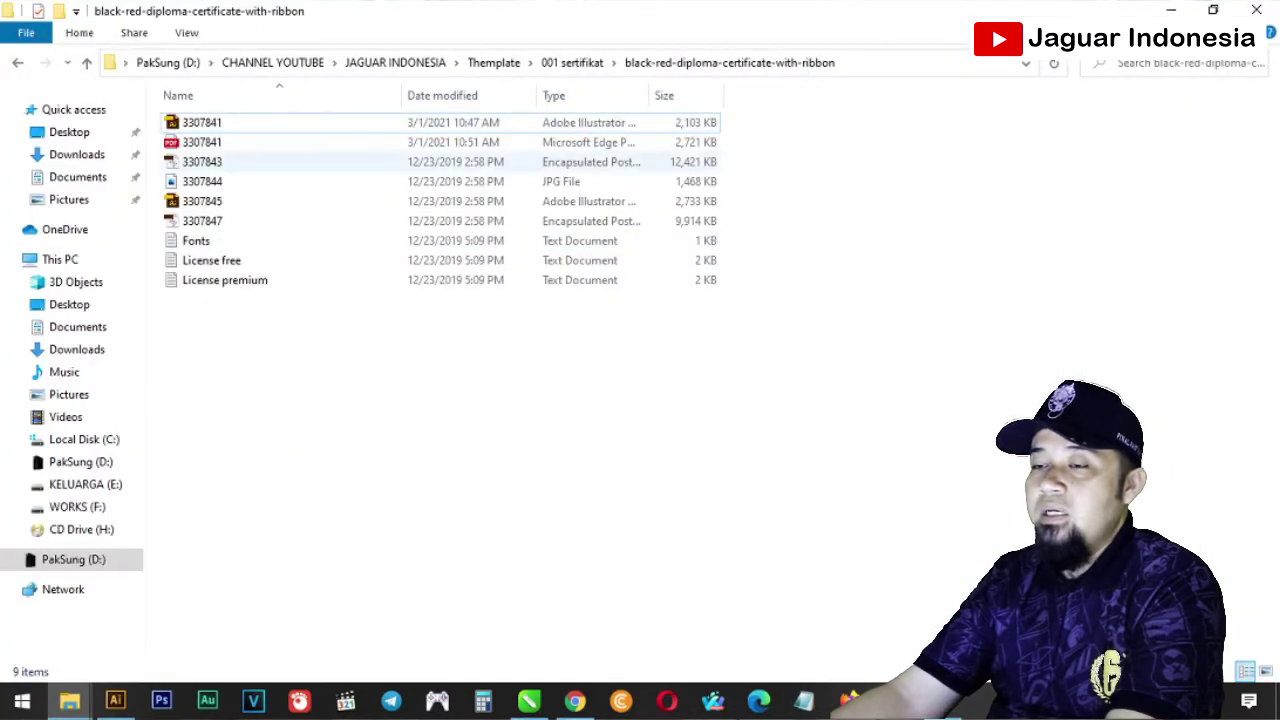
Open 3307845.ai in Illustrator, select all, and enter the diploma's clip group in isolation mode
{"action": "double_click", "coordinate": [200, 122]}
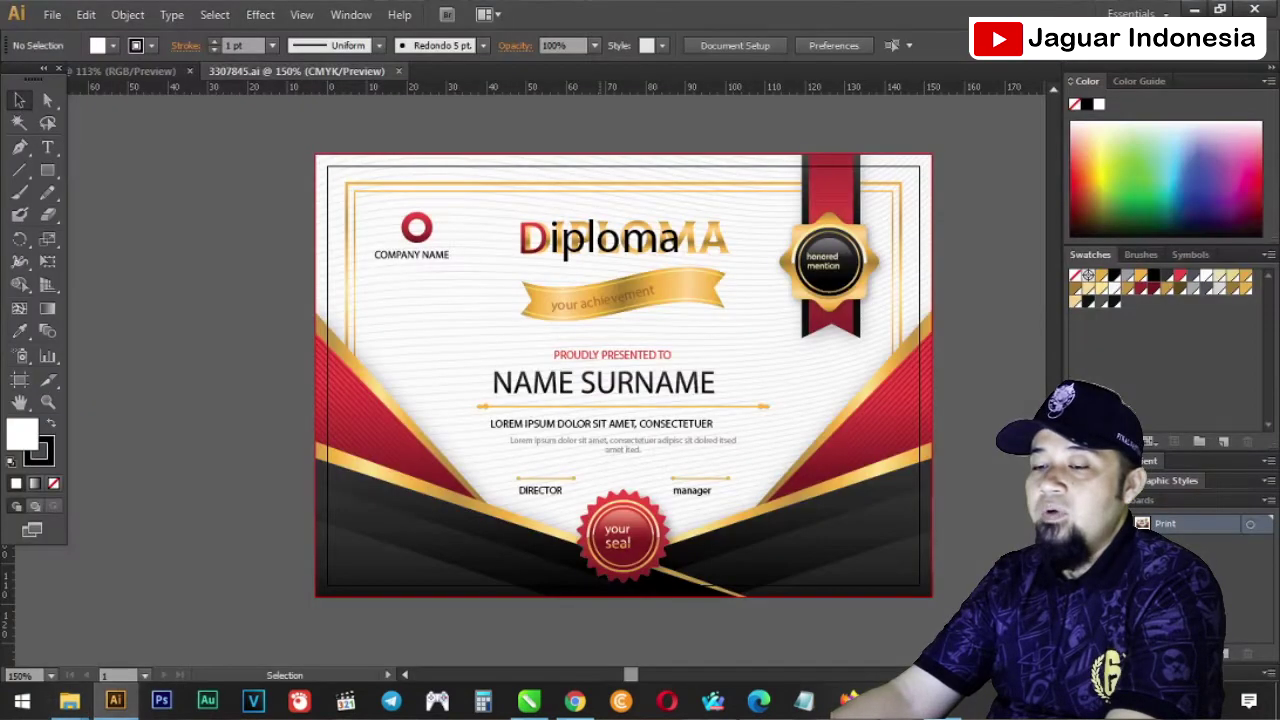
{"action": "key", "text": "ctrl+a"}
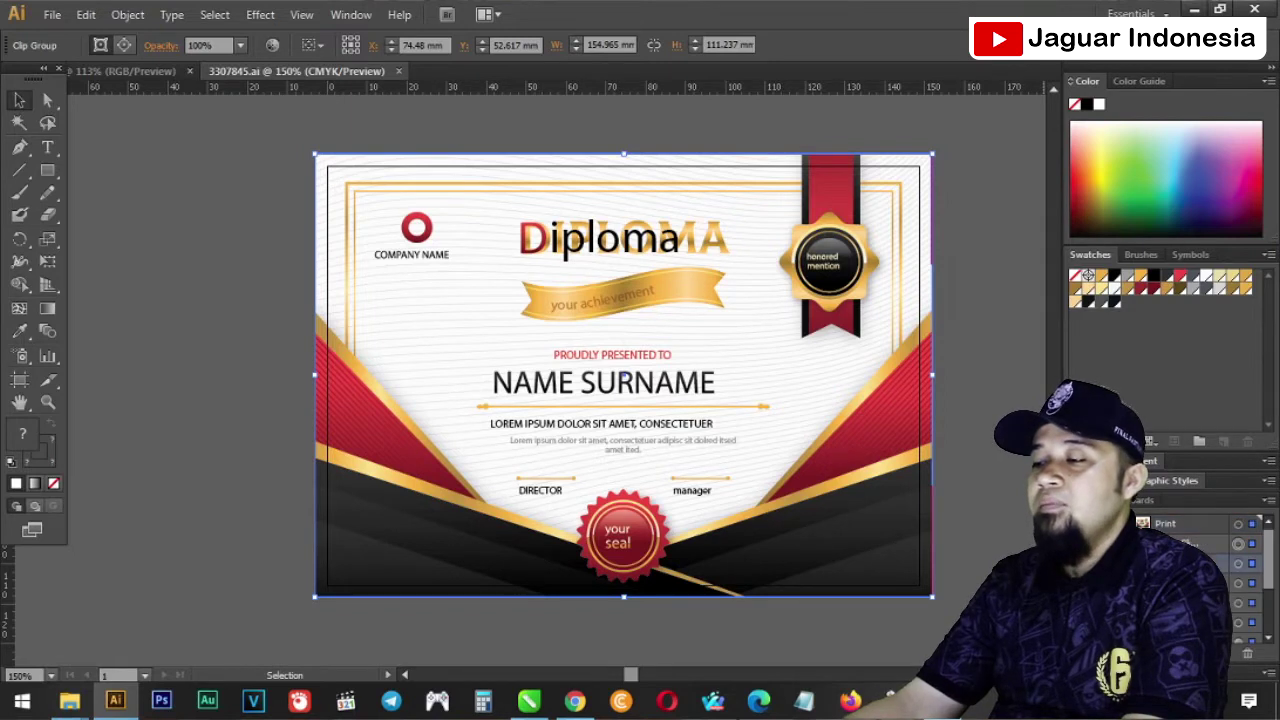
{"action": "double_click", "coordinate": [620, 265]}
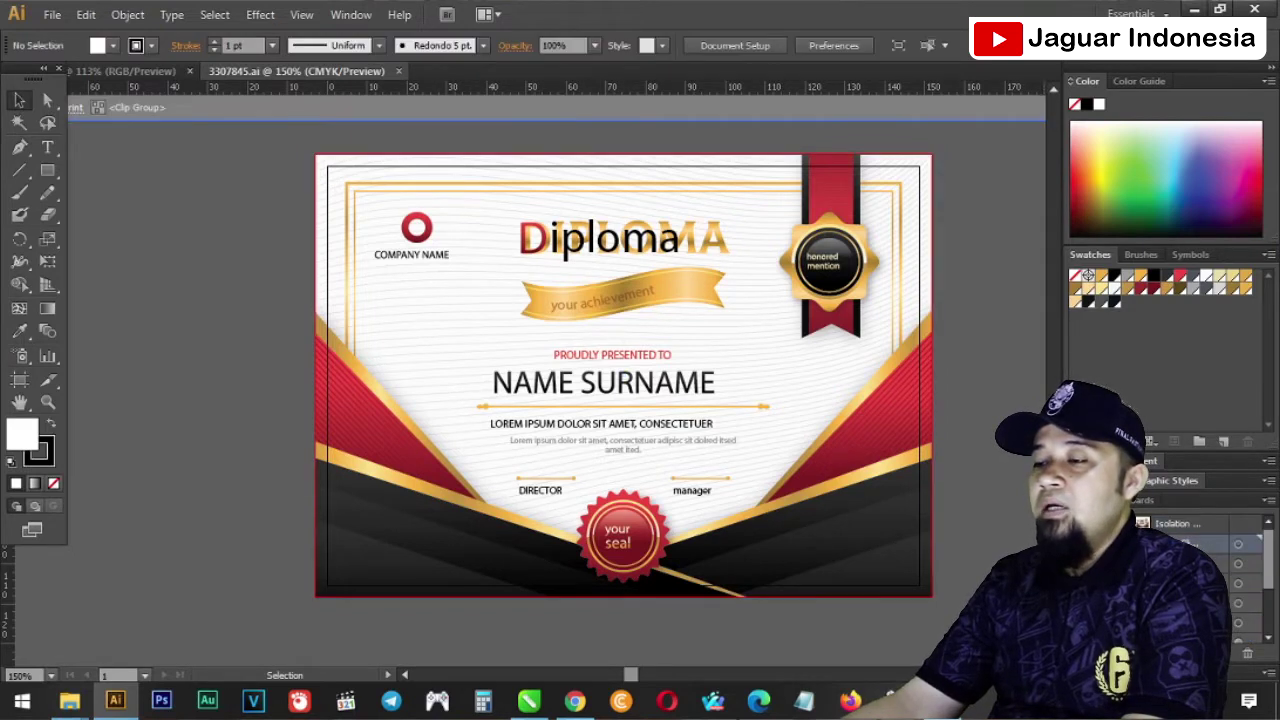
{"action": "key", "text": "Escape"}
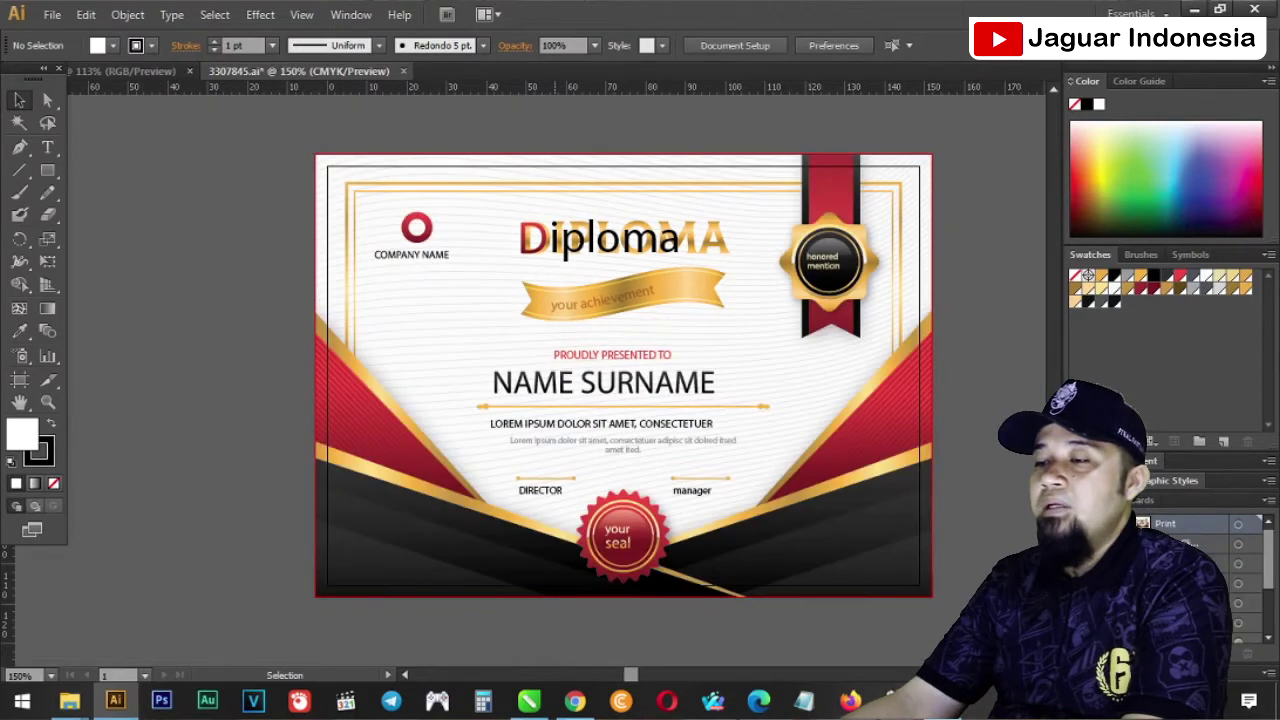
{"action": "key", "text": "ctrl+a"}
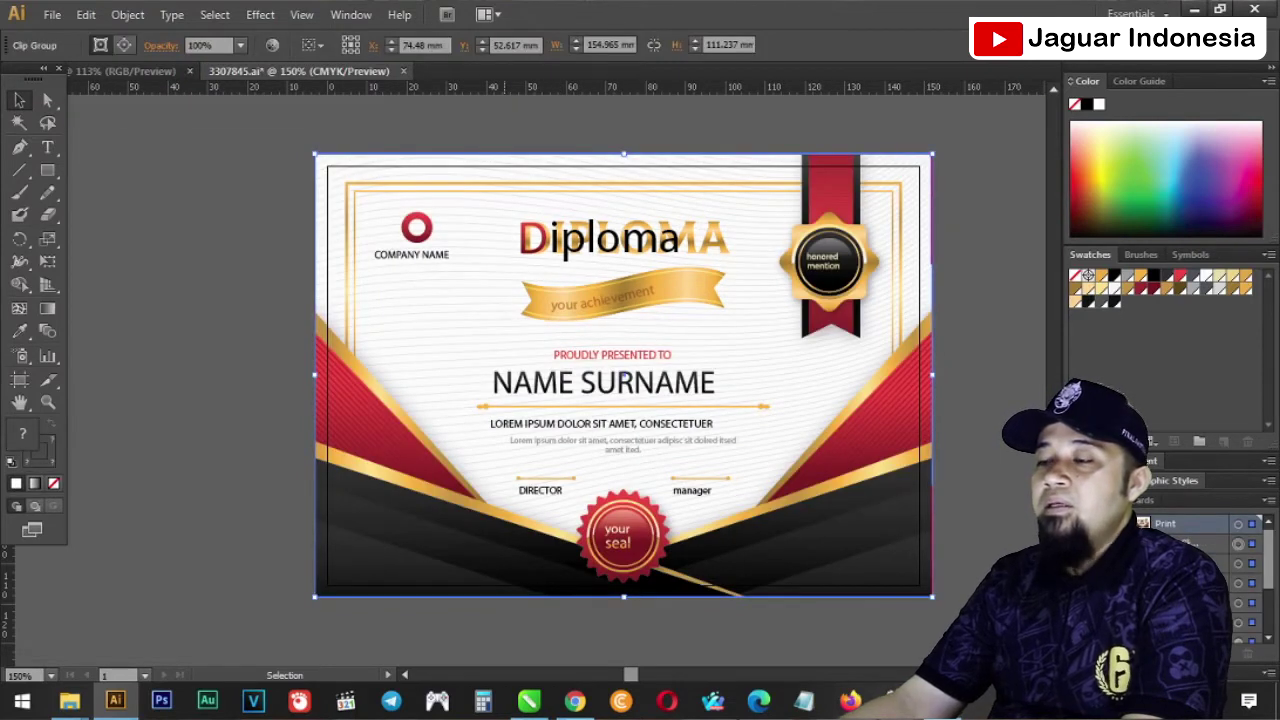
{"action": "double_click", "coordinate": [620, 265]}
{"action": "left_click", "coordinate": [600, 238]}
{"action": "double_click", "coordinate": [600, 238]}
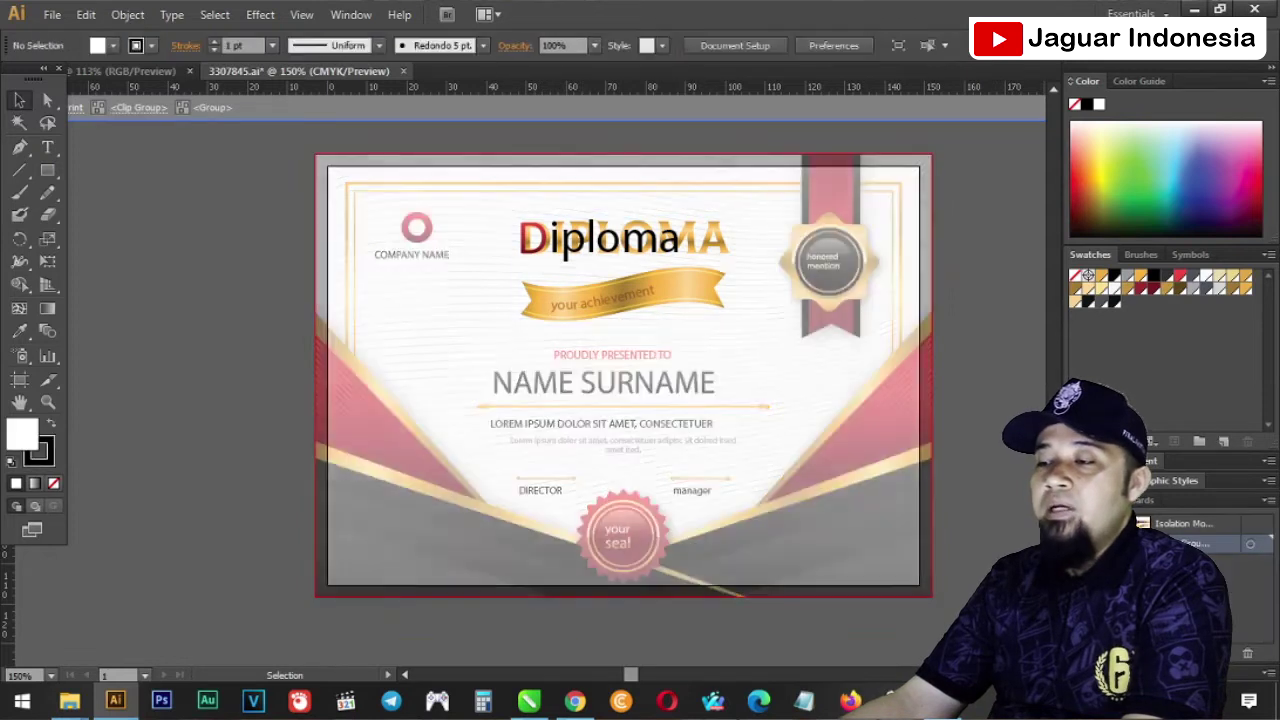
{"action": "left_click", "coordinate": [620, 295]}
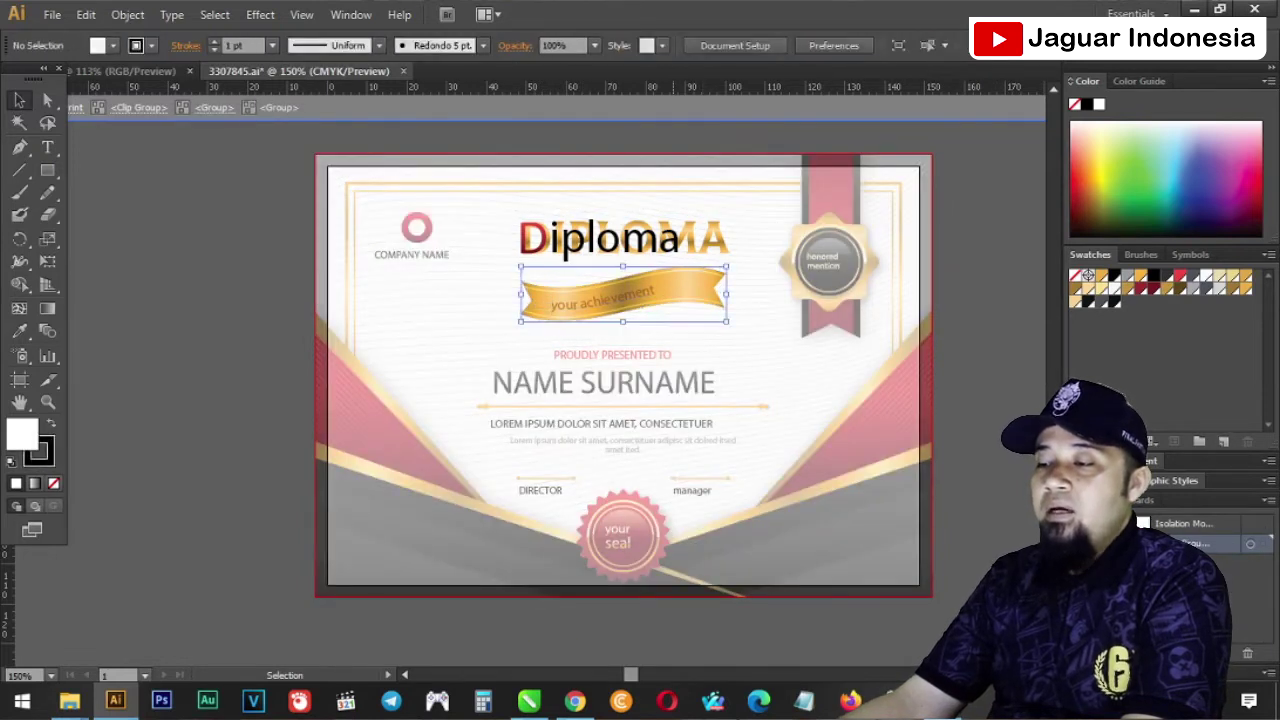
{"action": "double_click", "coordinate": [620, 295]}
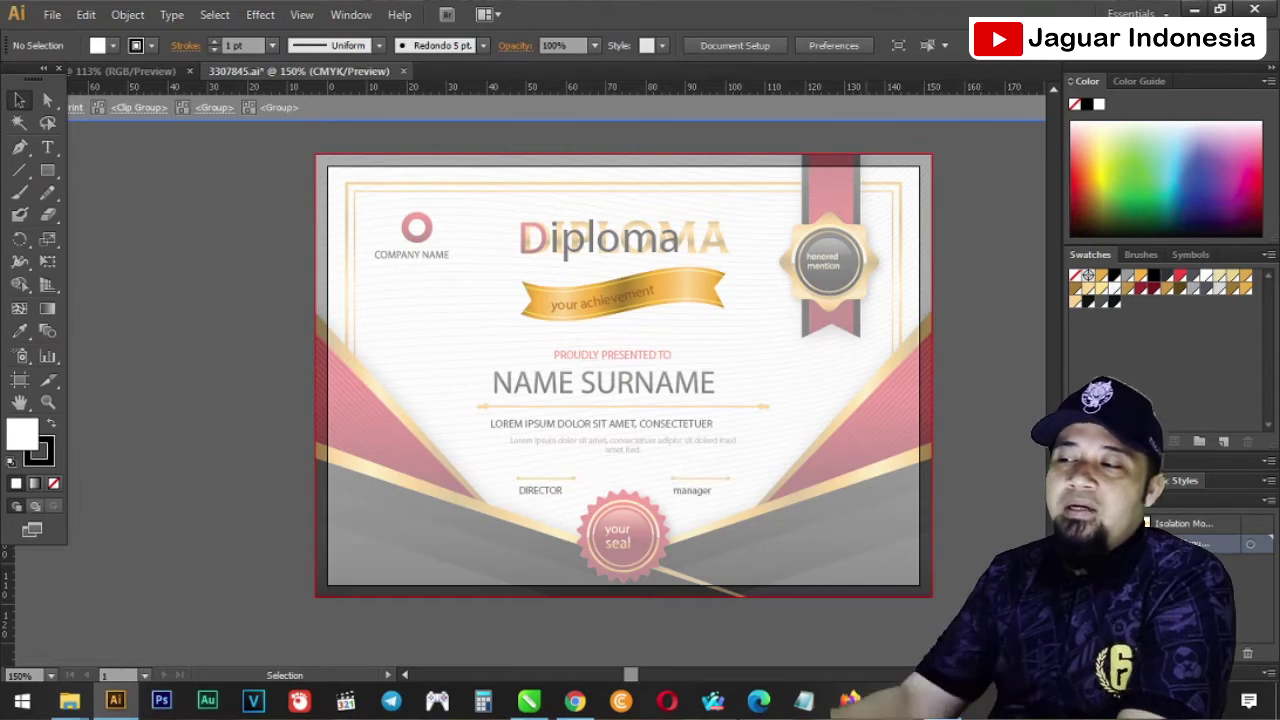
{"action": "key", "text": "Escape"}
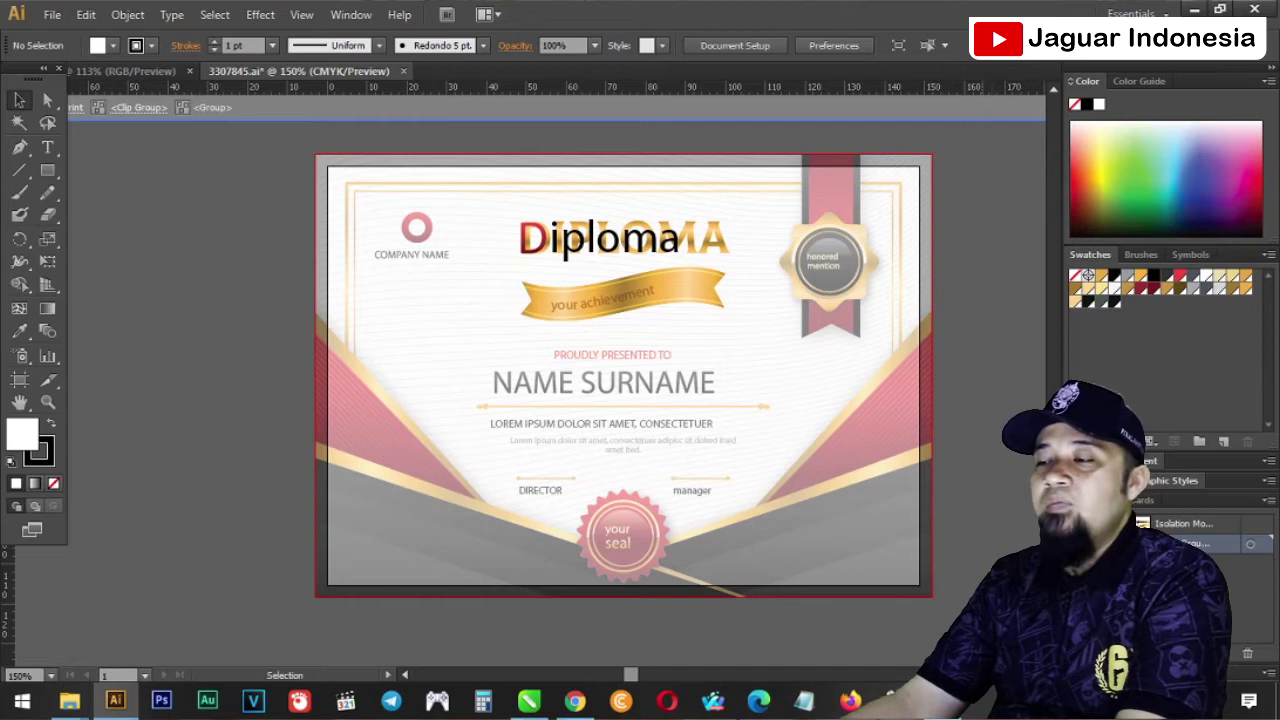
{"action": "key", "text": "Escape"}
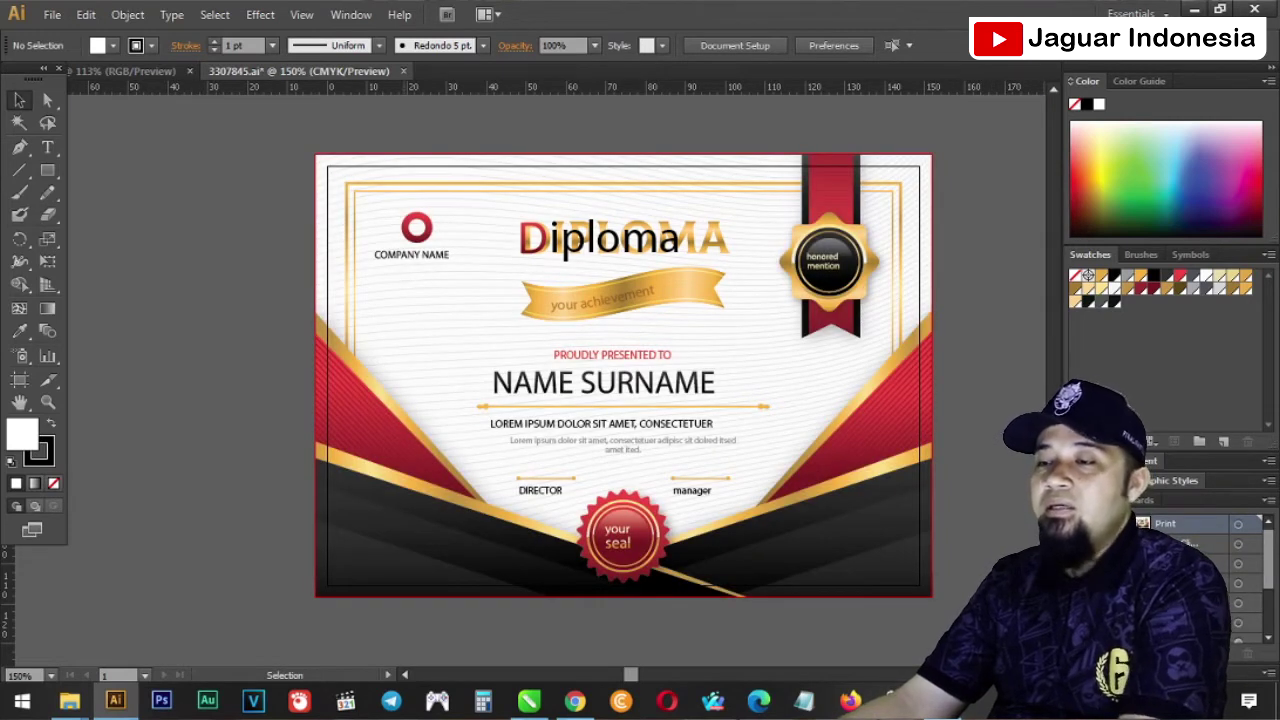
Compare the text-free 113% background document with 3307845.ai, ending on the background
{"action": "left_click", "coordinate": [135, 71]}
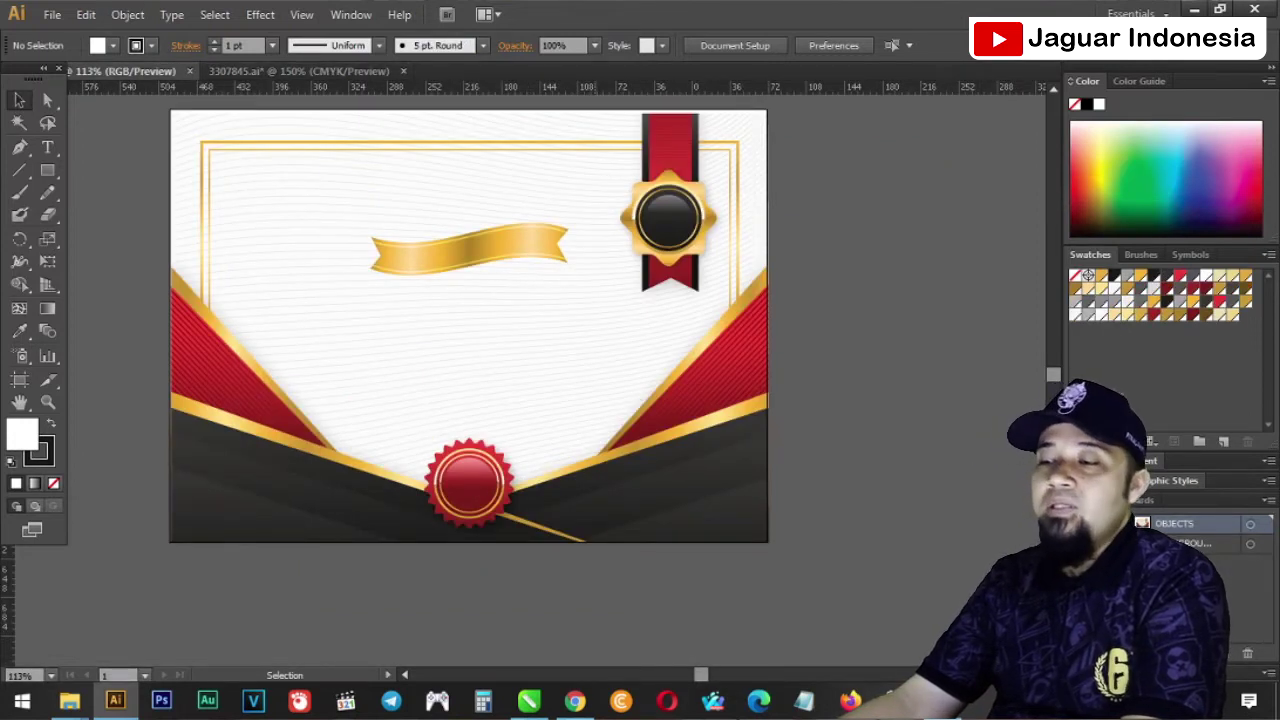
{"action": "left_click", "coordinate": [298, 71]}
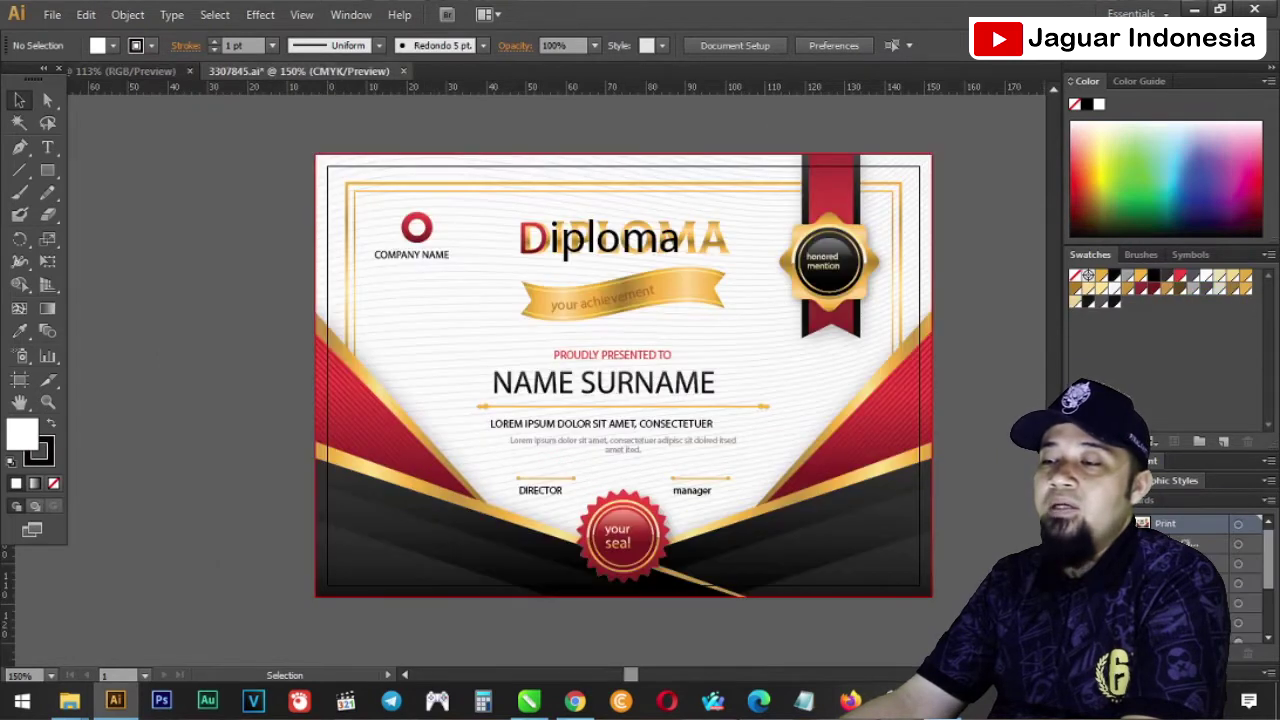
{"action": "left_click", "coordinate": [135, 71]}
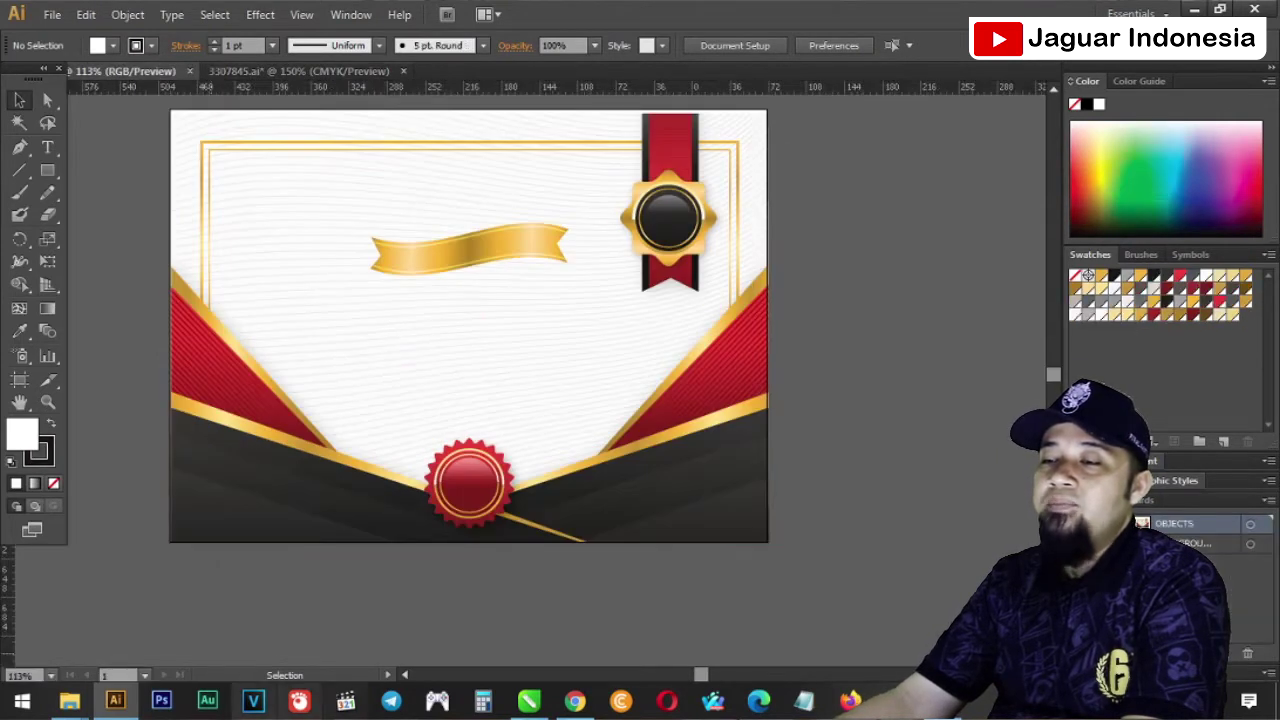
{"action": "mouse_move", "coordinate": [69, 700]}
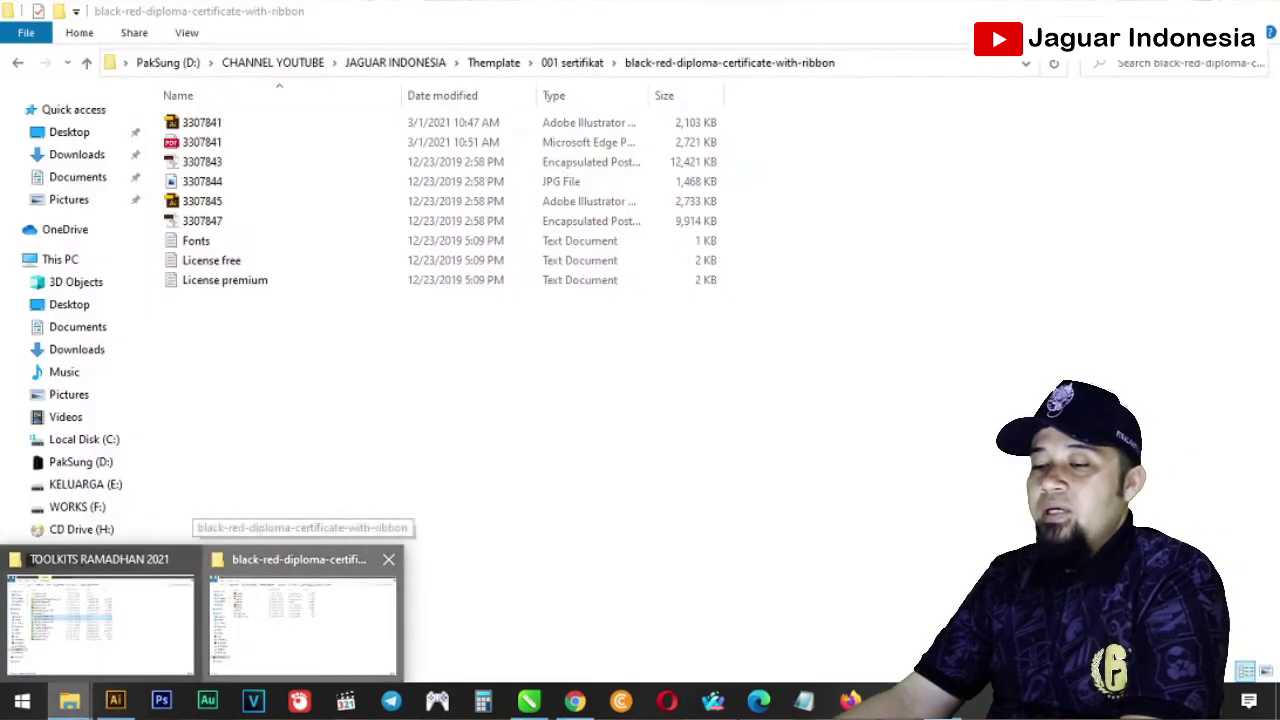
Open the sampel folder under 001 sertifikat and bring up Open with for 001 sampel
{"action": "left_click", "coordinate": [300, 610]}
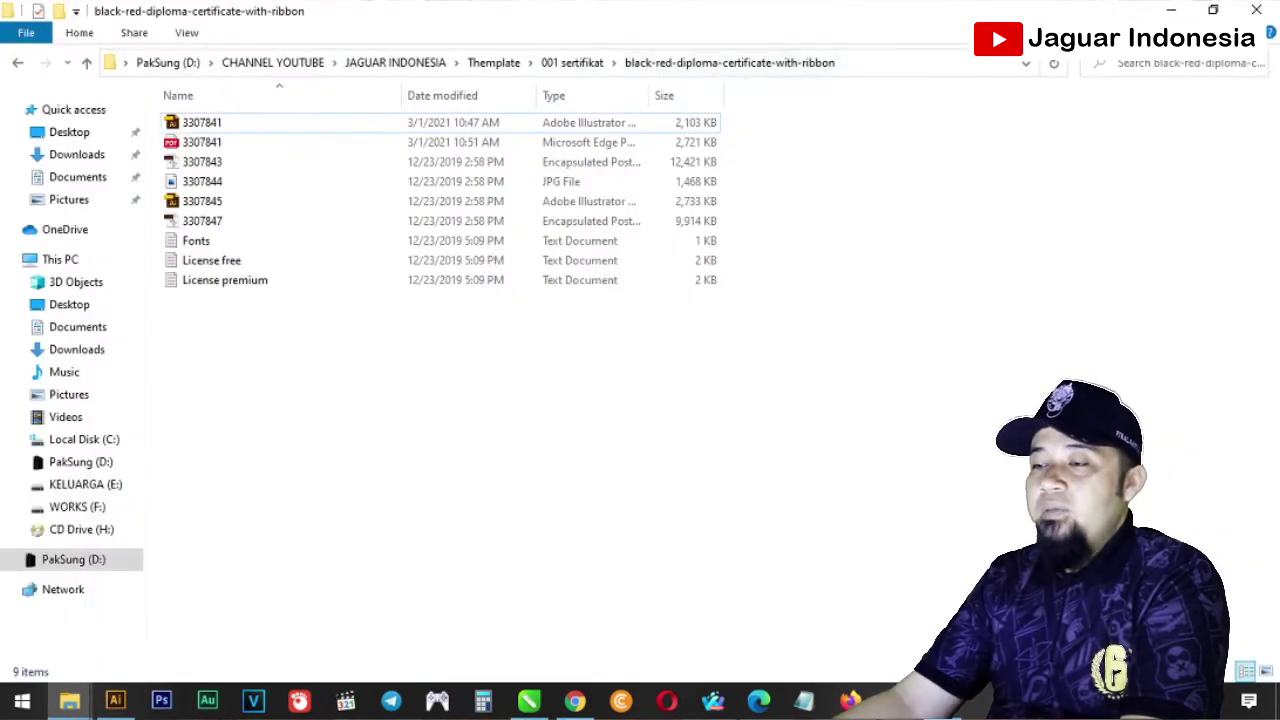
{"action": "left_click", "coordinate": [572, 62]}
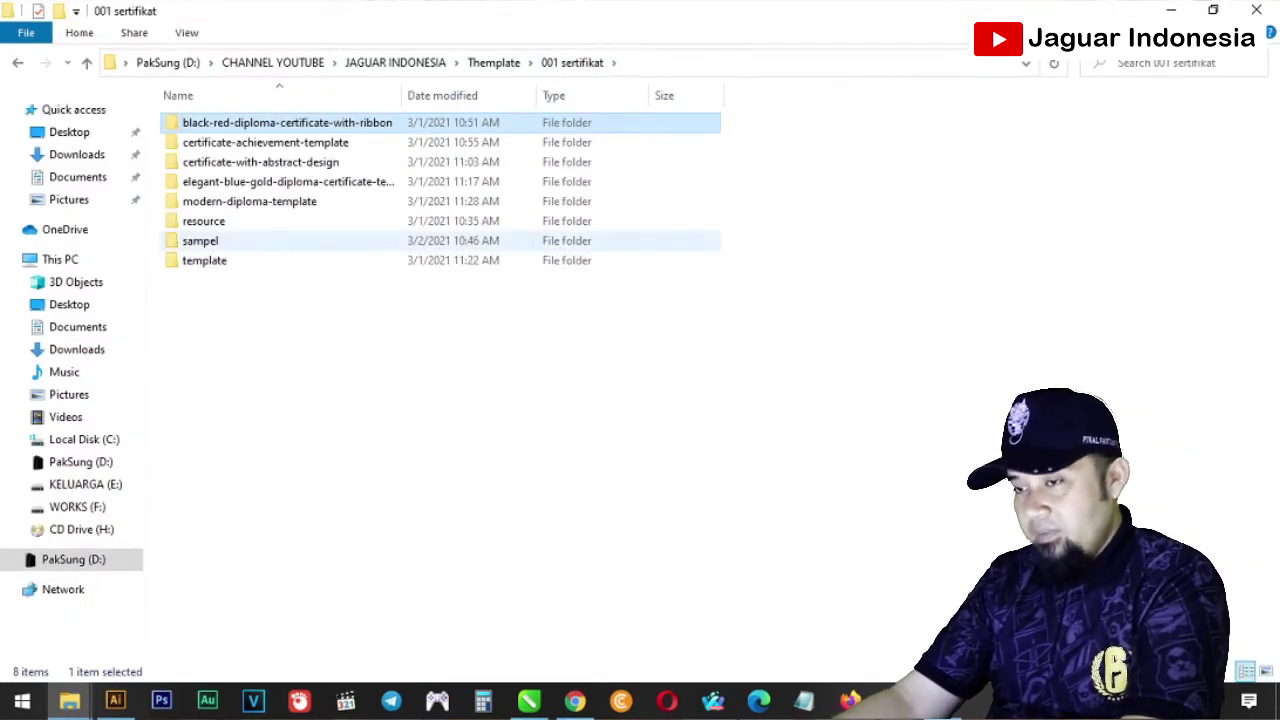
{"action": "double_click", "coordinate": [200, 241]}
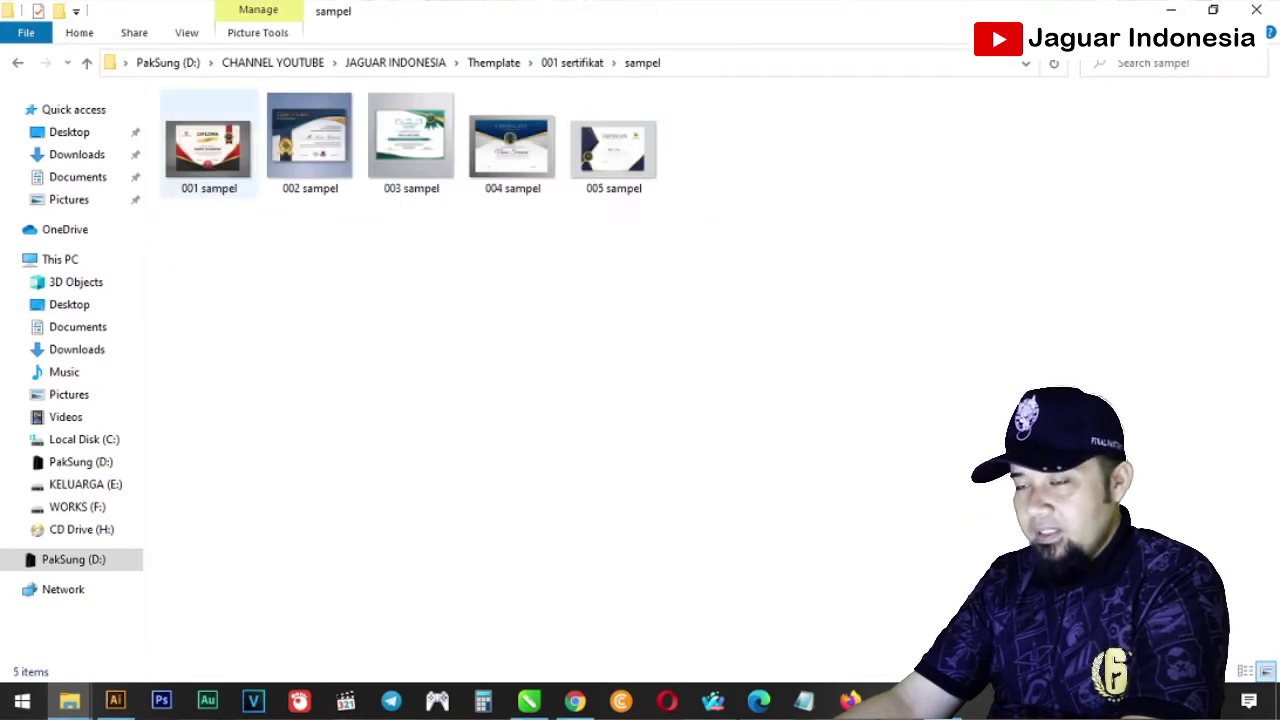
{"action": "left_click", "coordinate": [207, 150]}
{"action": "right_click", "coordinate": [207, 150]}
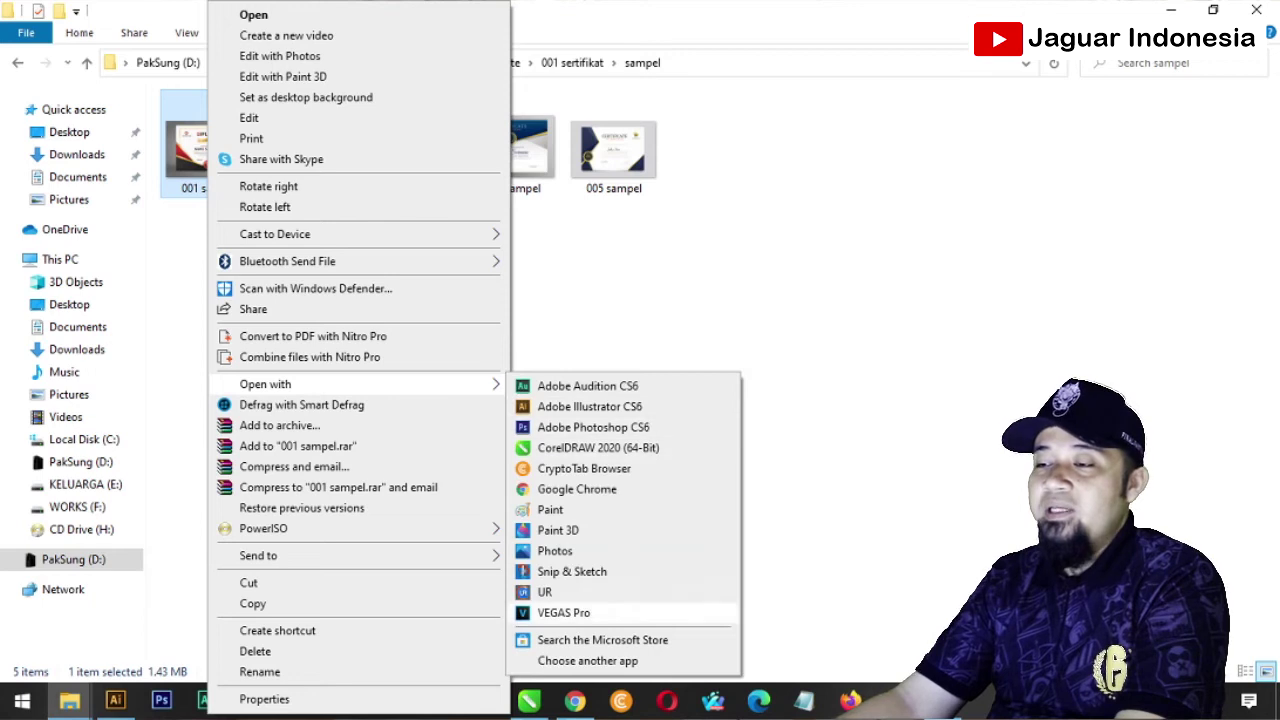
View 001 through 005 sampel in Photos, then close the viewer
{"action": "left_click", "coordinate": [555, 551]}
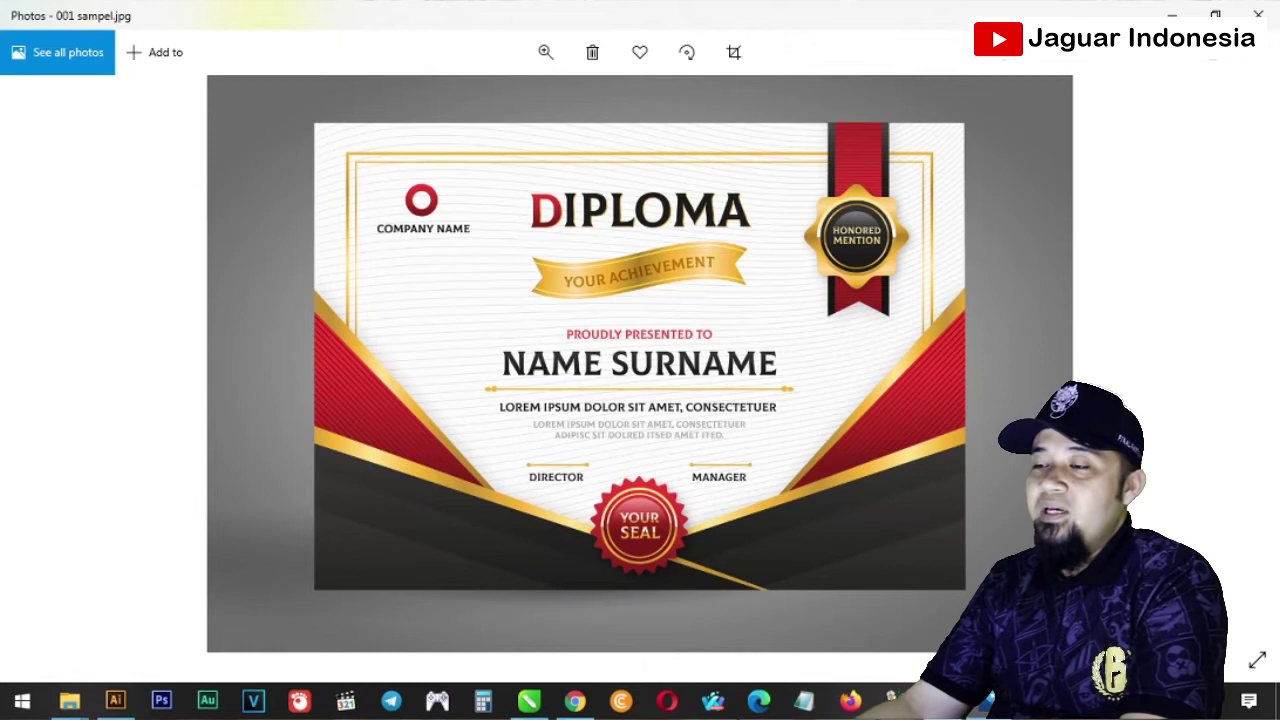
{"action": "key", "text": "Right"}
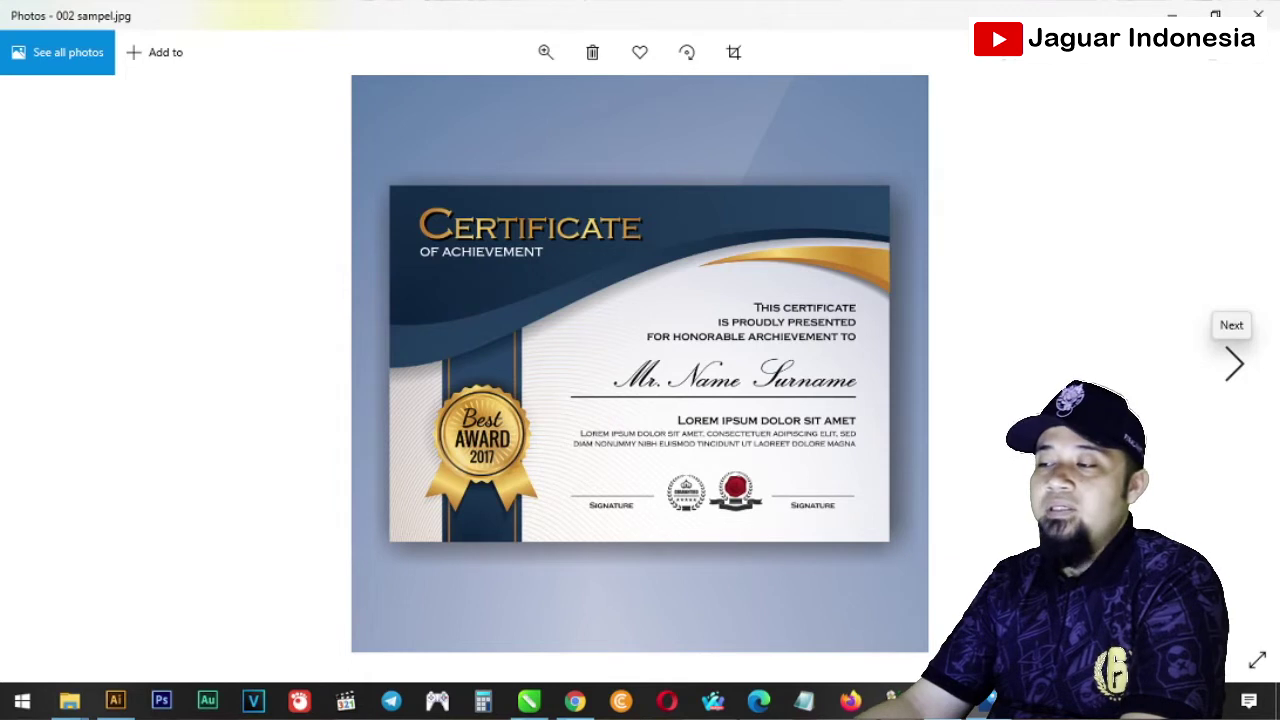
{"action": "left_click", "coordinate": [1234, 365]}
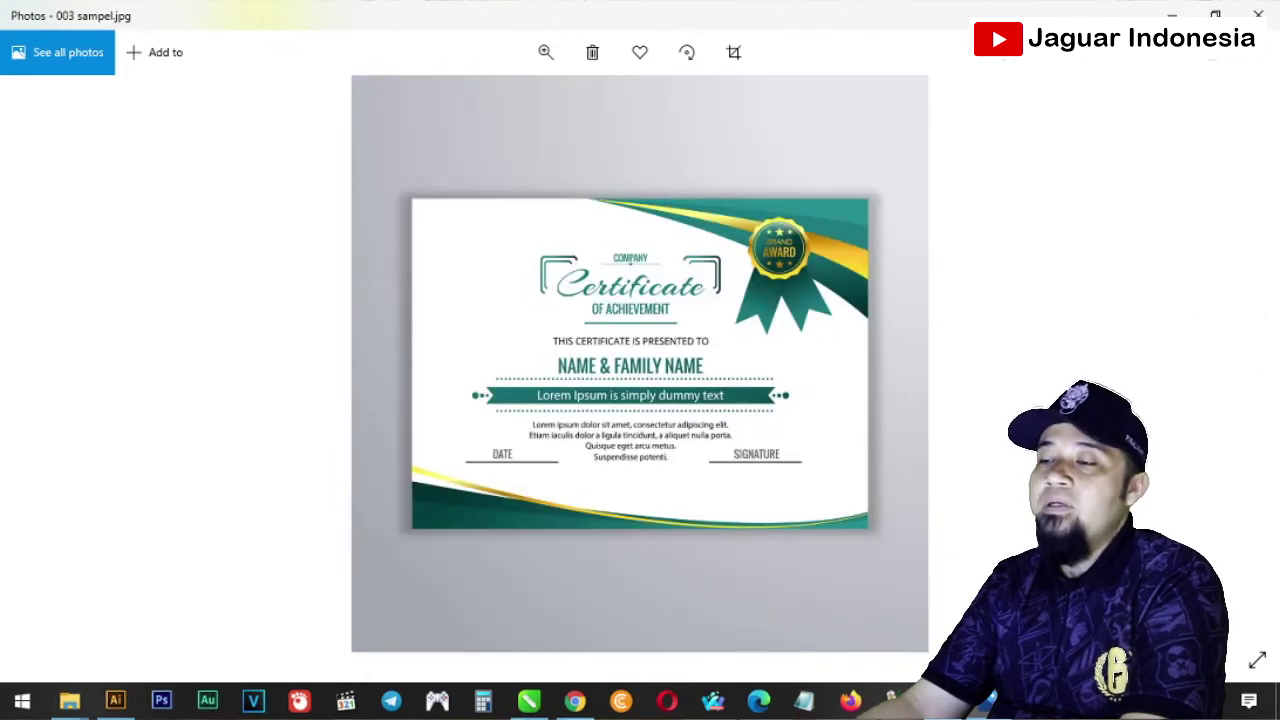
{"action": "left_click", "coordinate": [1234, 365]}
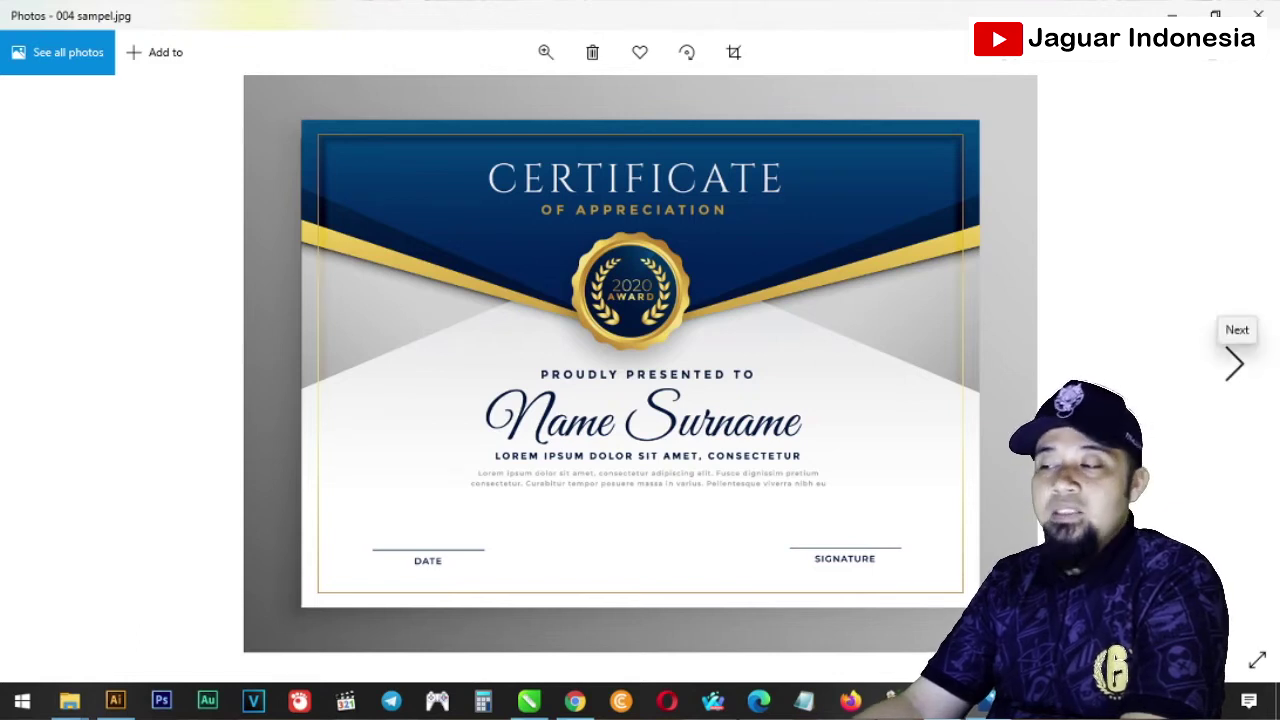
{"action": "left_click", "coordinate": [1234, 365]}
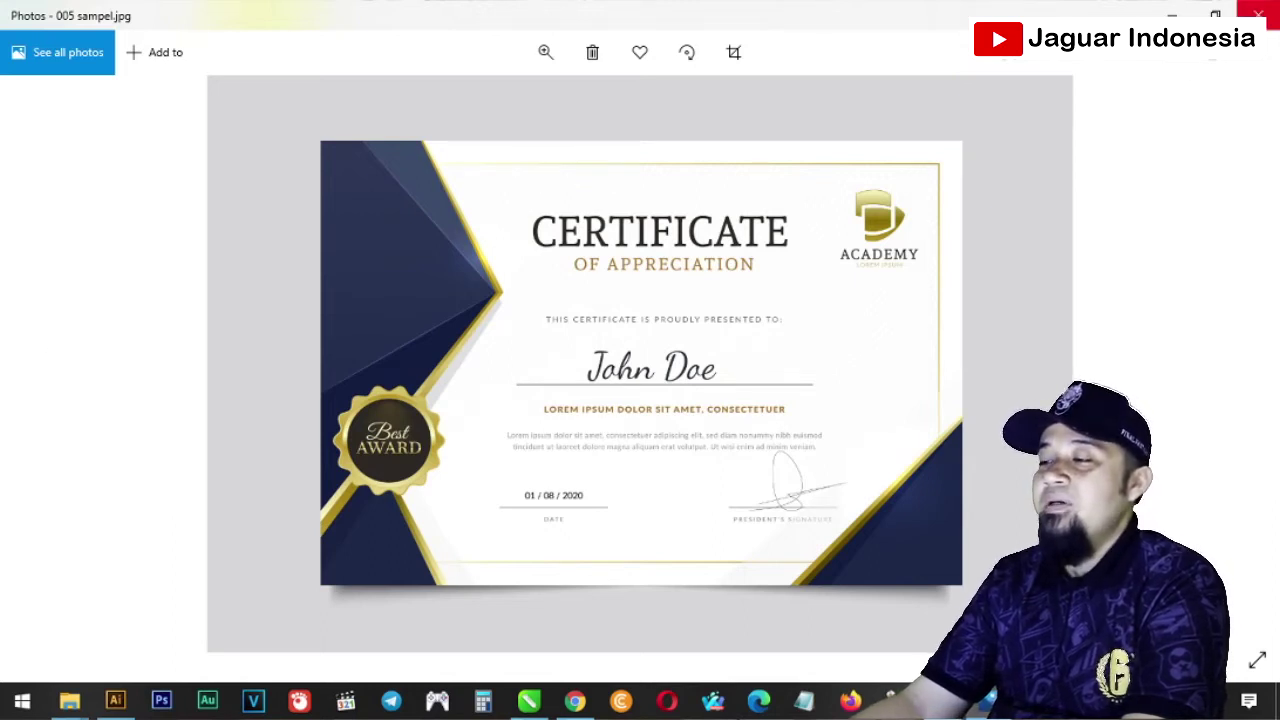
{"action": "left_click", "coordinate": [1258, 14]}
{"action": "left_click", "coordinate": [850, 640]}
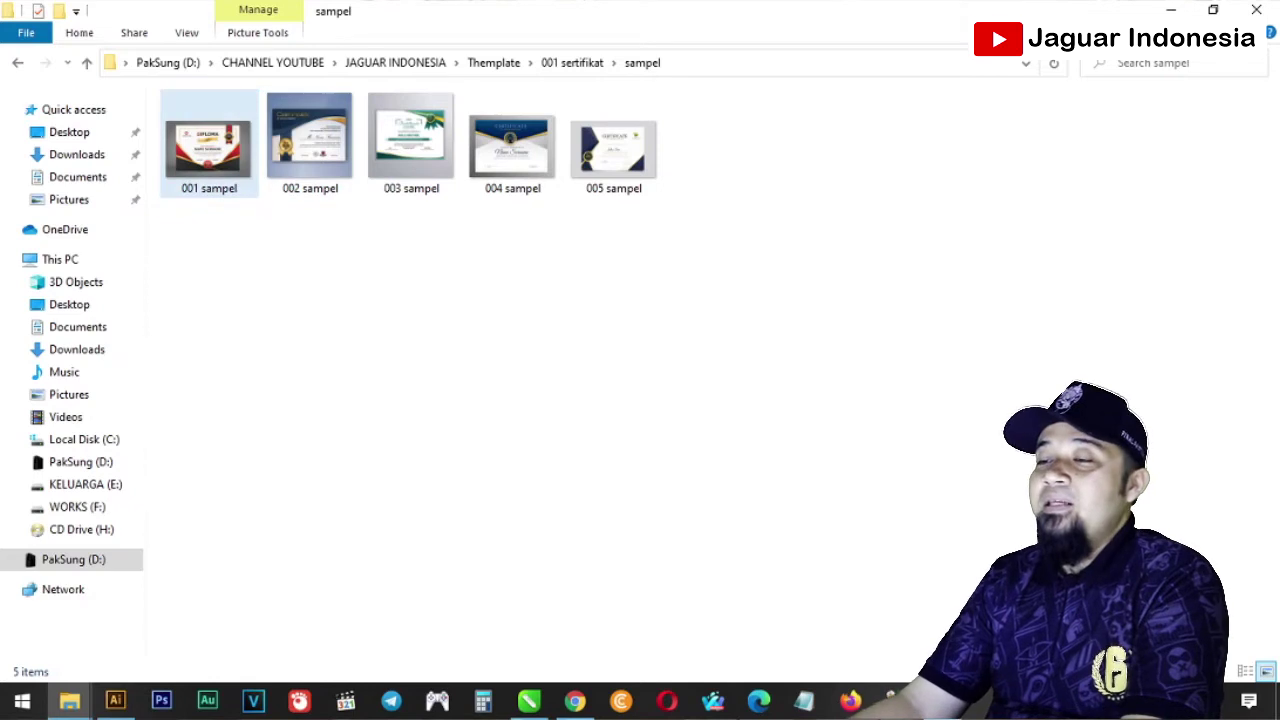
Open 001 sampel from the template folder in Photos
{"action": "left_click", "coordinate": [573, 63]}
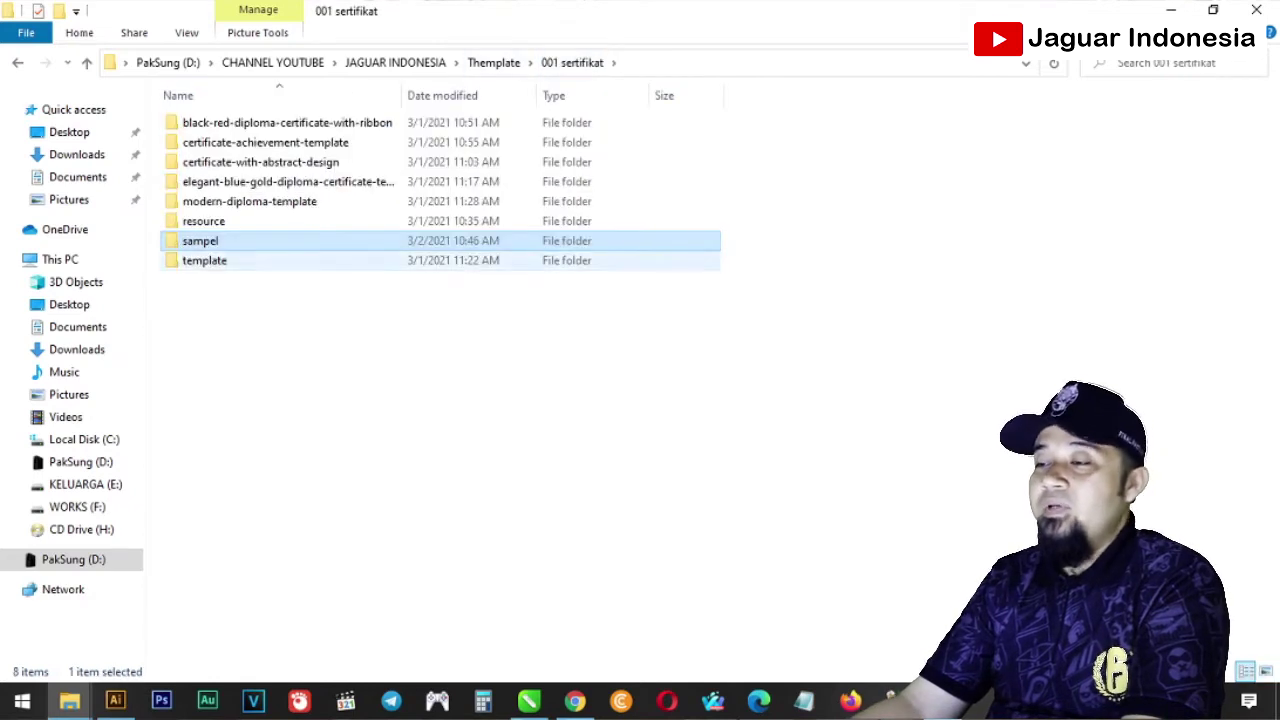
{"action": "double_click", "coordinate": [205, 260]}
{"action": "left_click", "coordinate": [205, 150]}
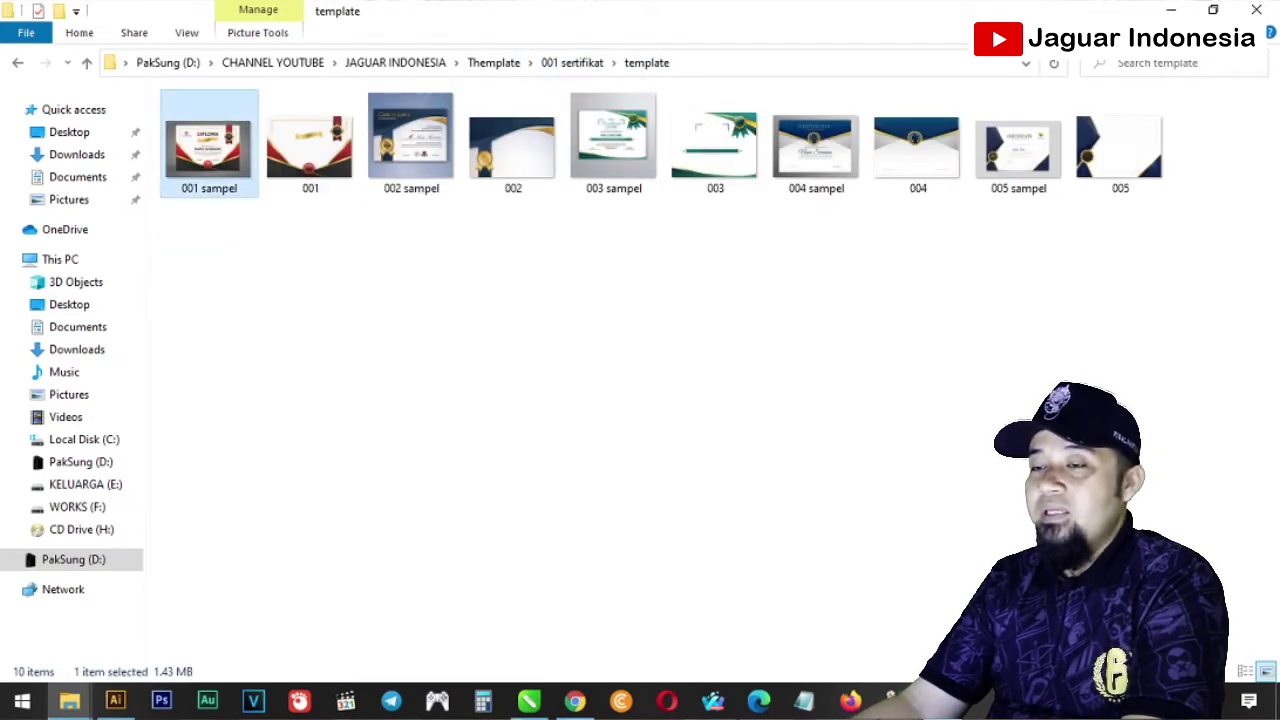
{"action": "right_click", "coordinate": [203, 150]}
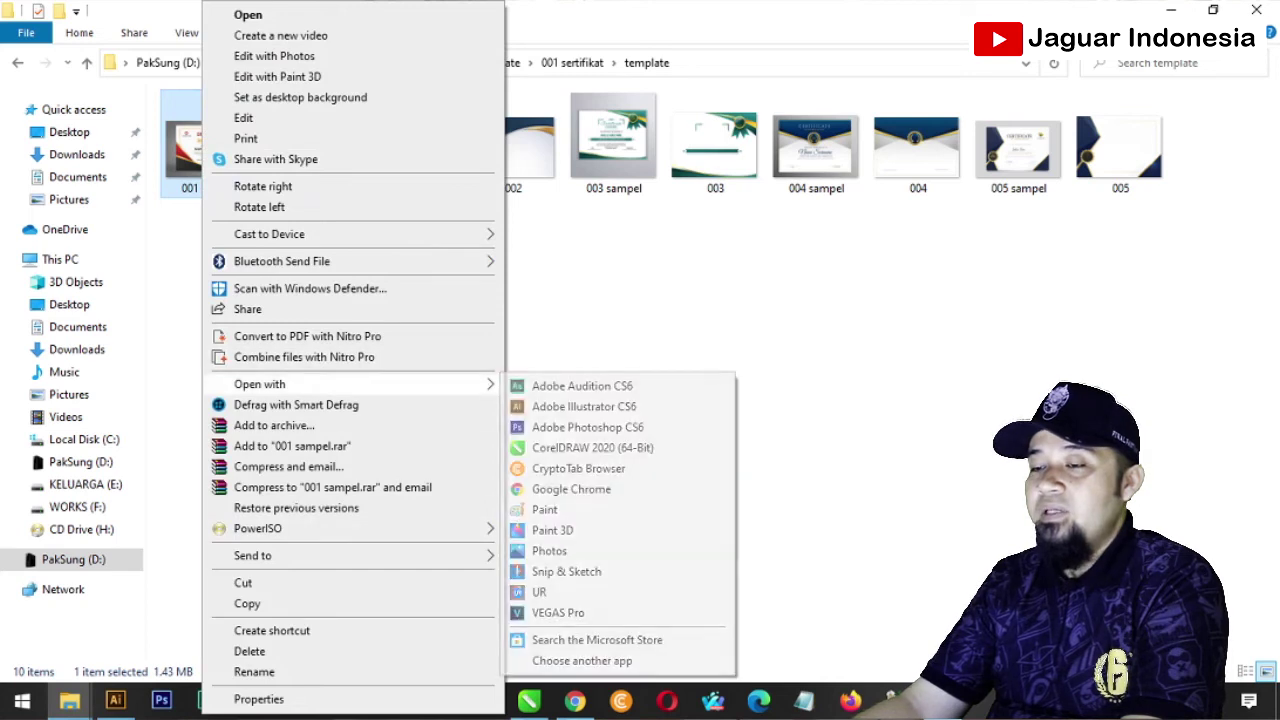
{"action": "left_click", "coordinate": [549, 551]}
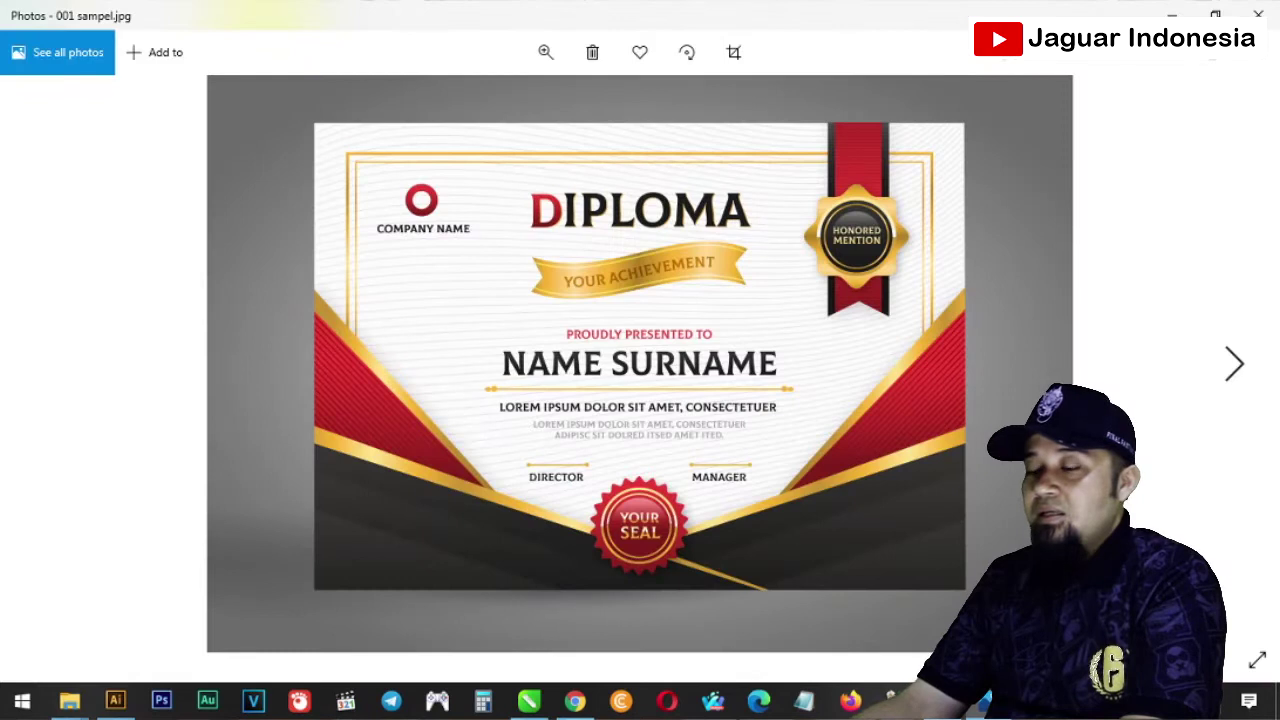
Browse the 001–005 sampel certificates and blank .png backgrounds in Photos, then close the viewer
{"action": "key", "text": "Right"}
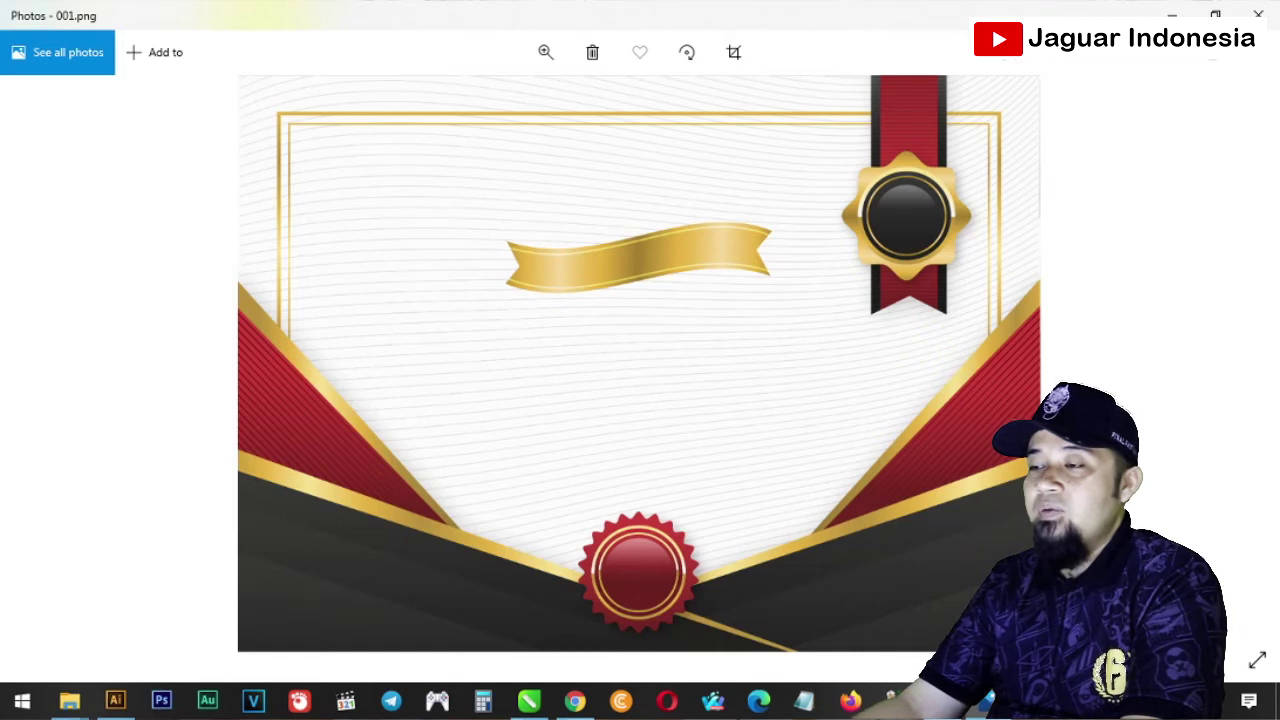
{"action": "key", "text": "Right"}
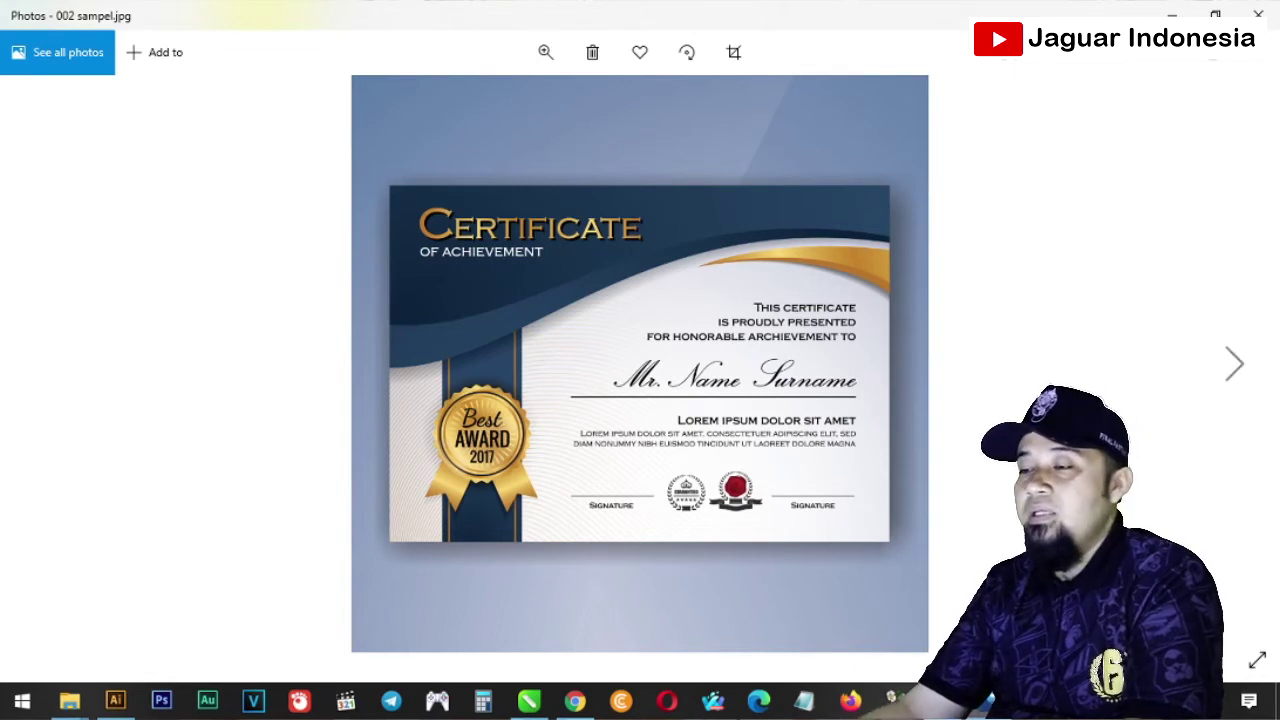
{"action": "left_click", "coordinate": [1234, 364]}
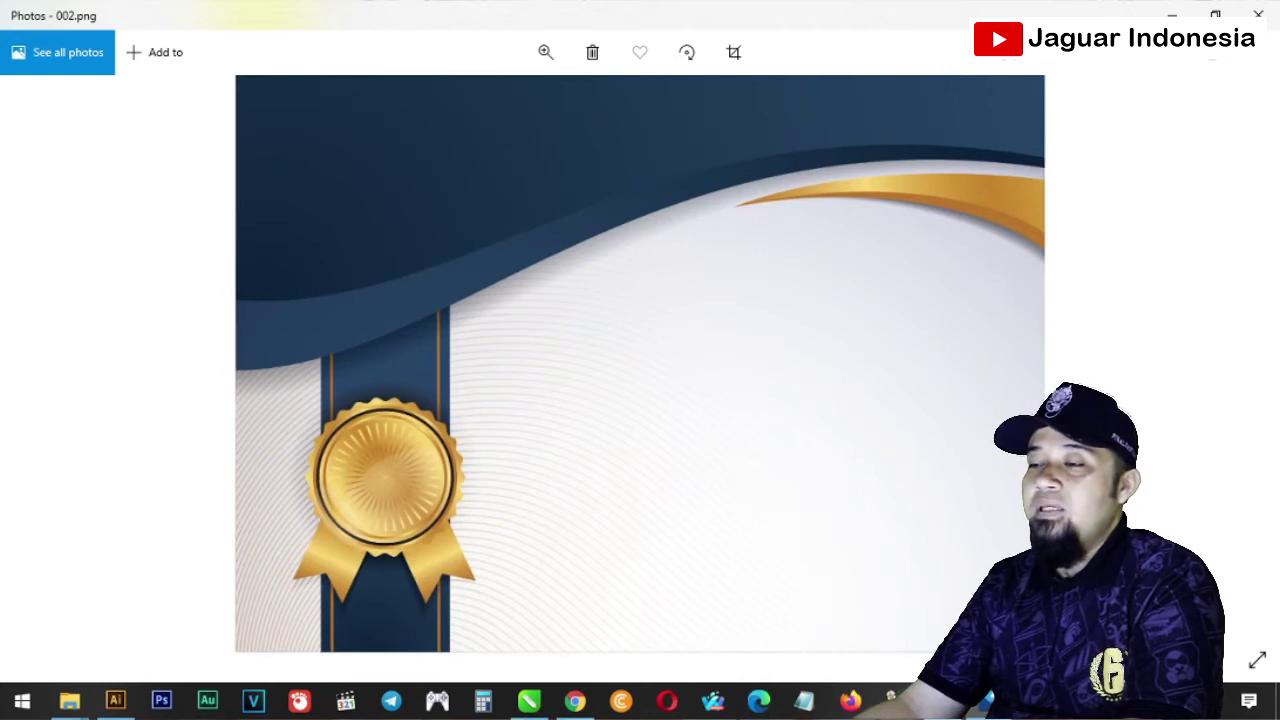
{"action": "left_click", "coordinate": [1234, 364]}
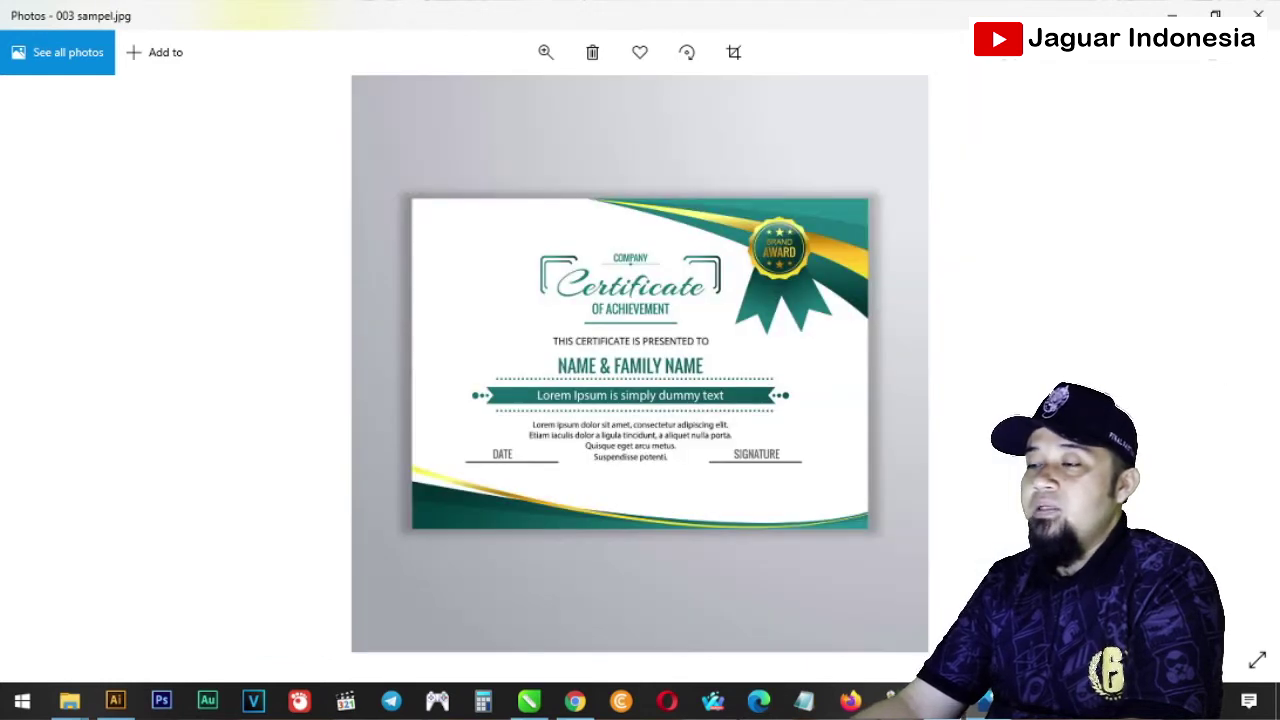
{"action": "left_click", "coordinate": [1234, 364]}
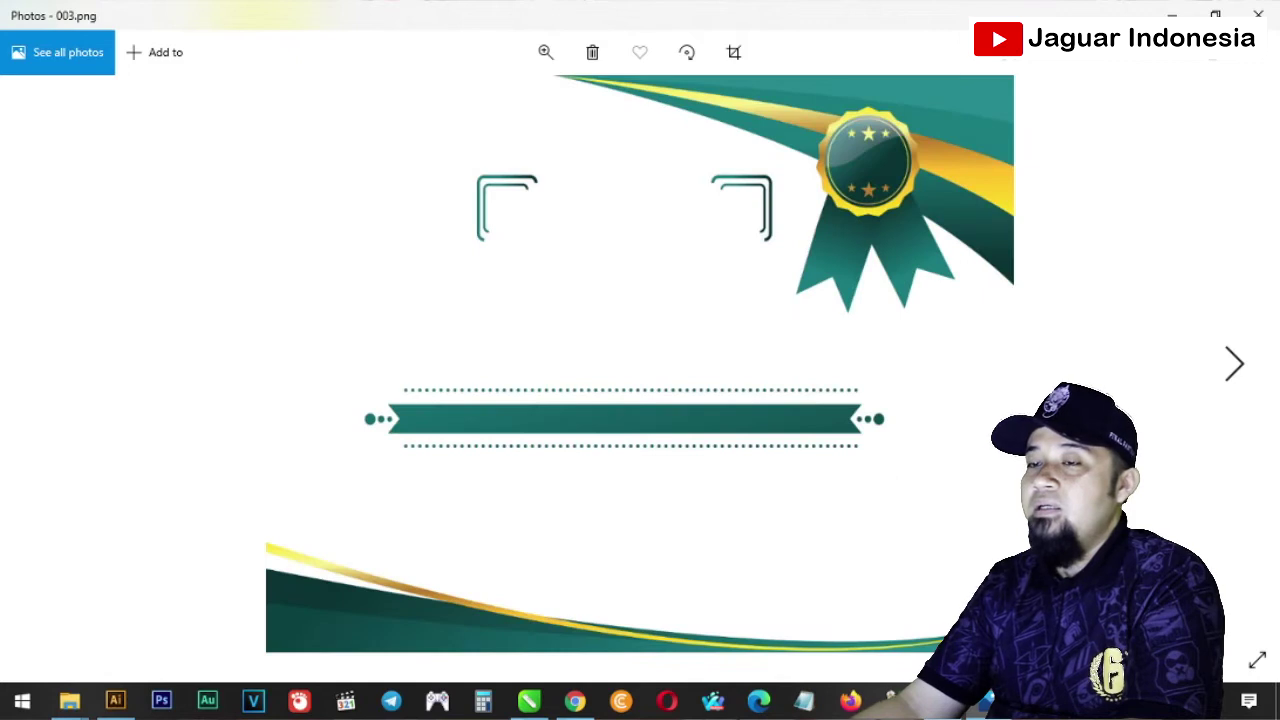
{"action": "left_click", "coordinate": [1234, 364]}
{"action": "left_click", "coordinate": [1234, 364]}
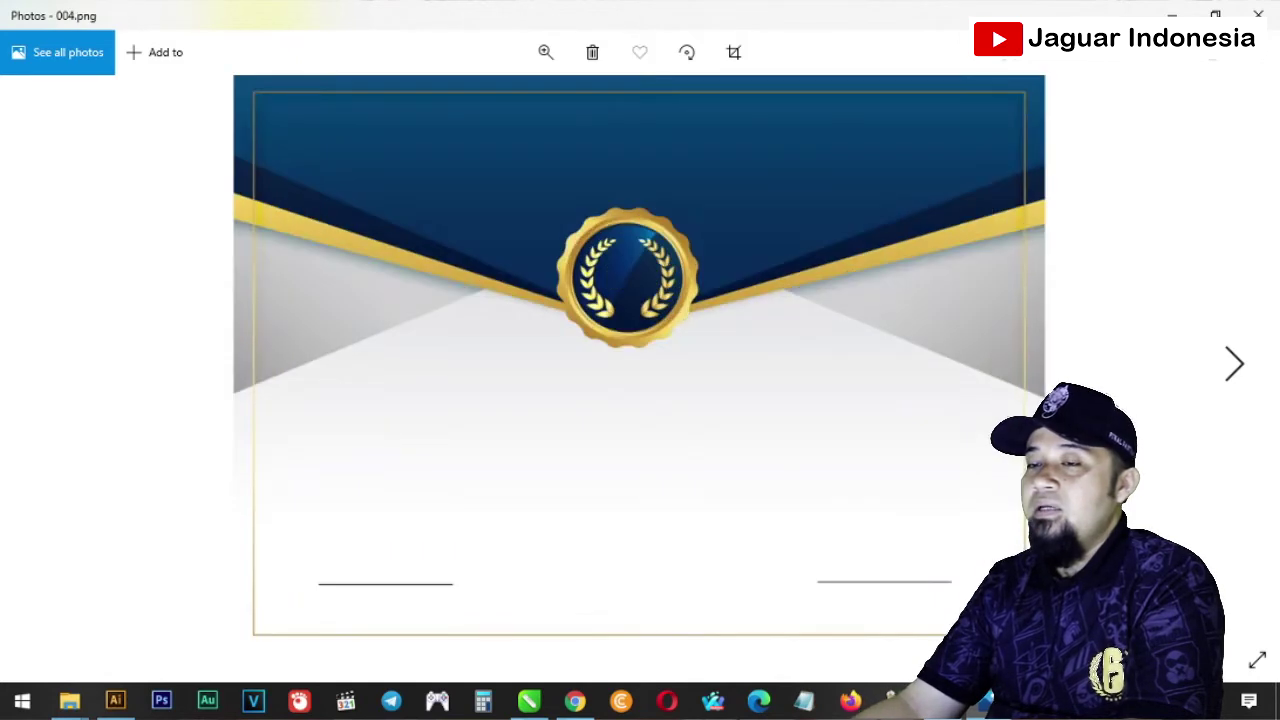
{"action": "left_click", "coordinate": [1234, 364]}
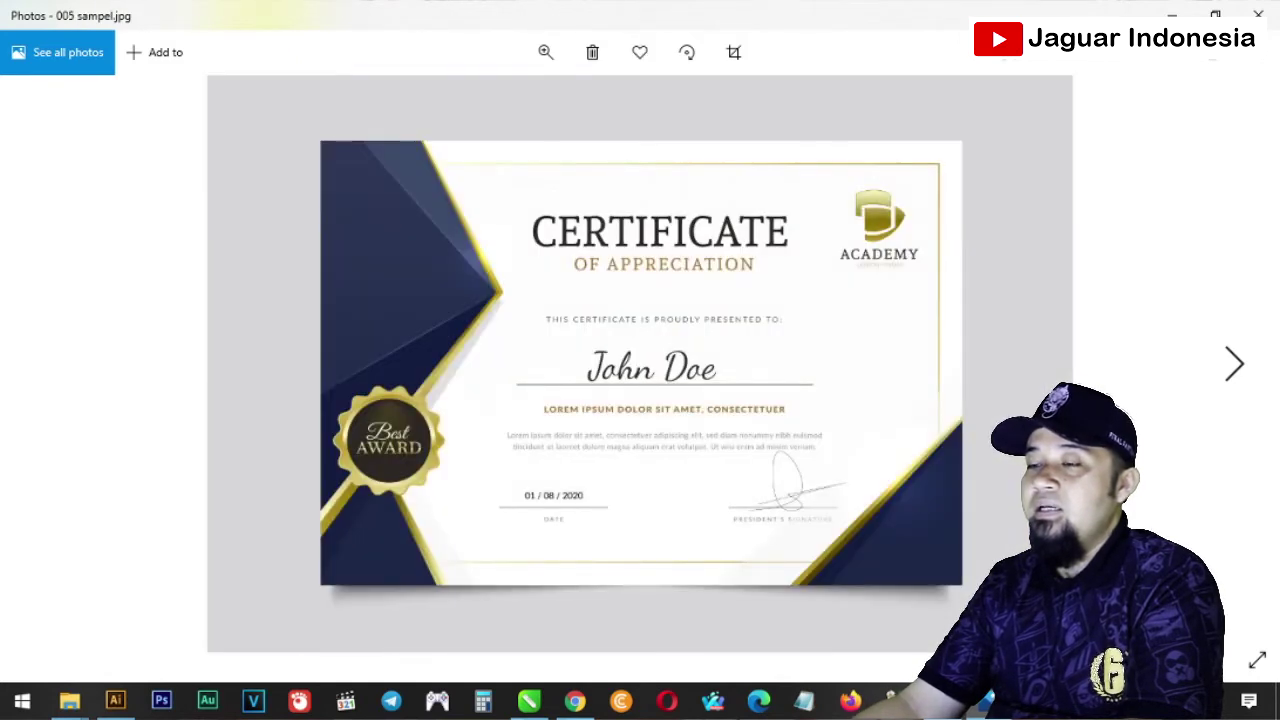
{"action": "left_click", "coordinate": [1234, 364]}
{"action": "left_click", "coordinate": [1258, 14]}
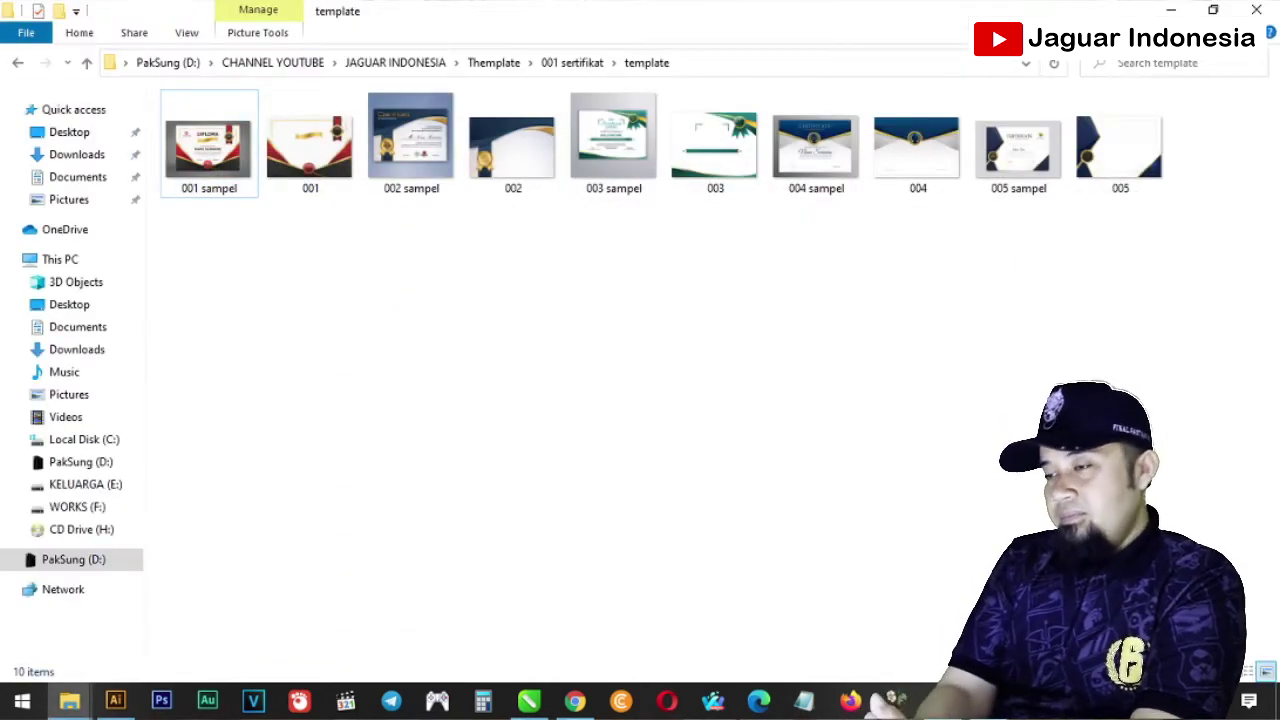
Reopen the 001 sampel diploma in Photos from the template folder
{"action": "left_click", "coordinate": [212, 150]}
{"action": "right_click", "coordinate": [220, 150]}
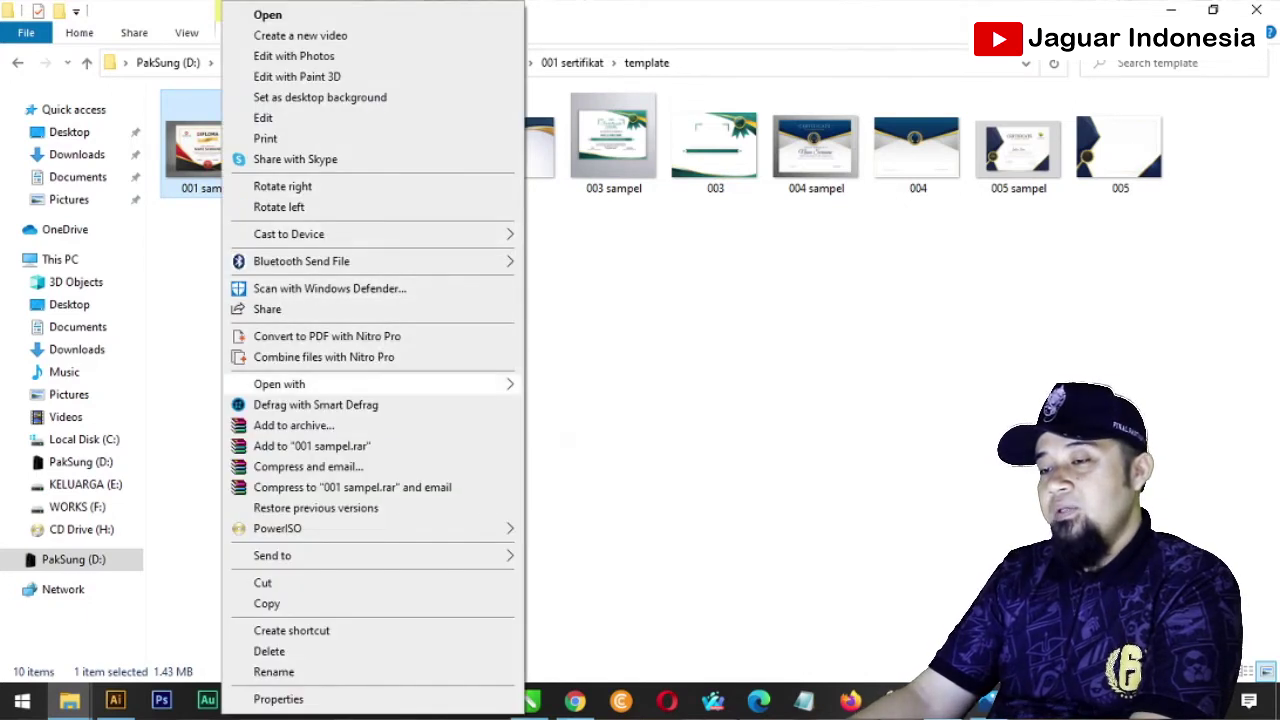
{"action": "left_click", "coordinate": [568, 550]}
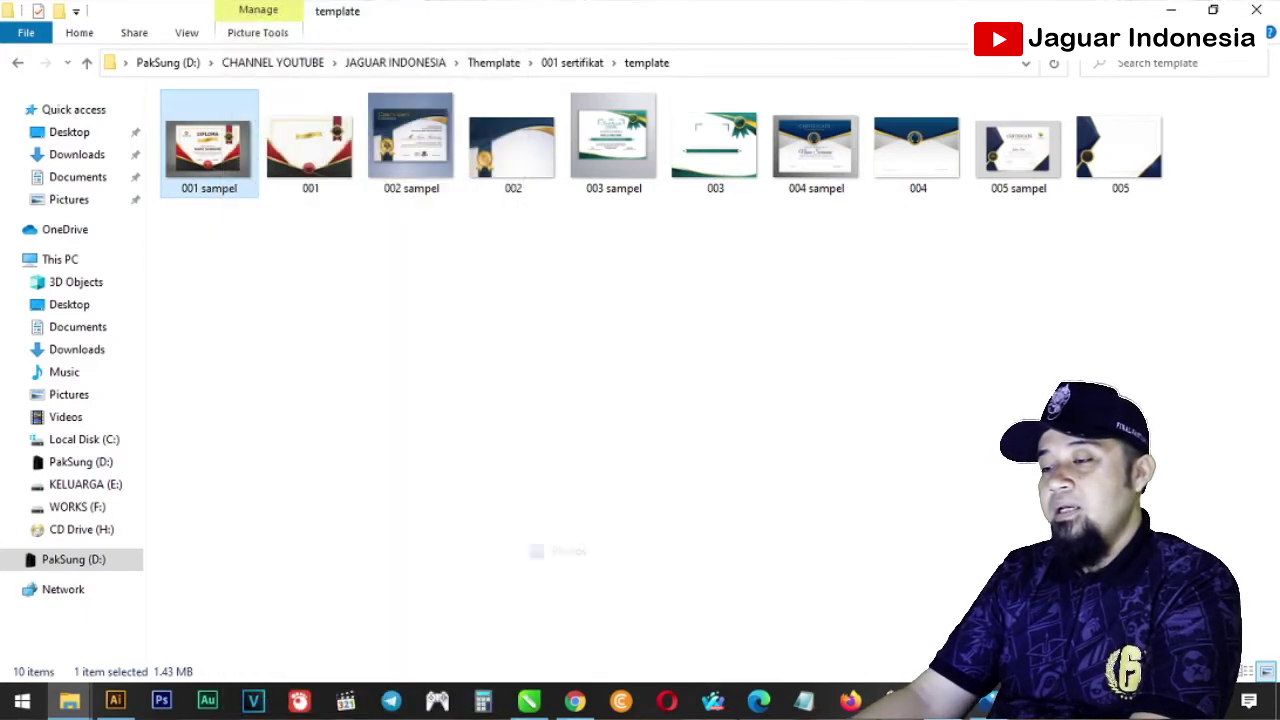